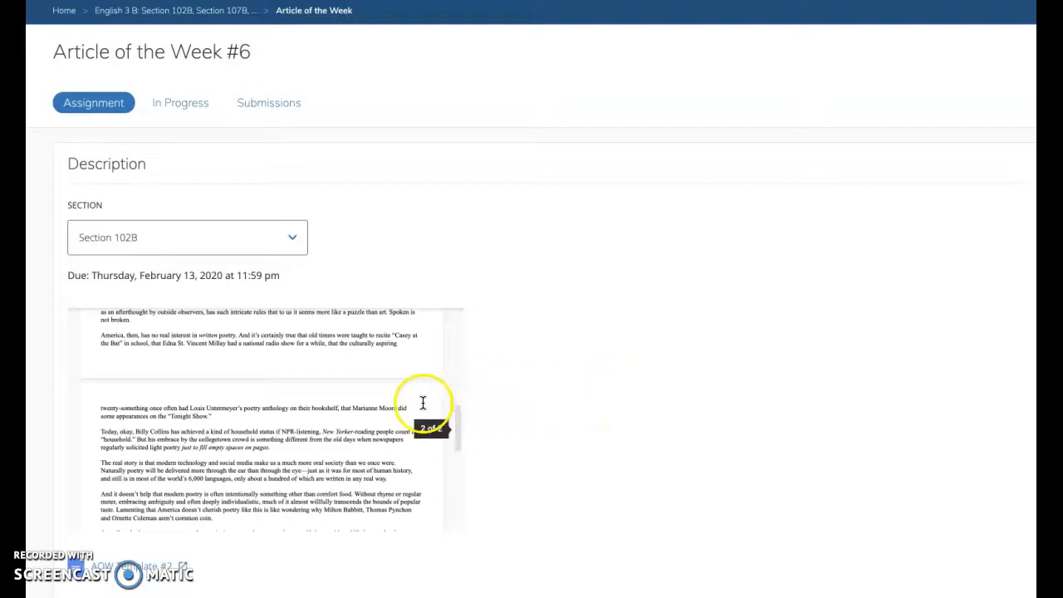
# Step: Look through the article embedded in the Article of the Week #6 assignment description
pyautogui.scroll(2, 423, 405)
pyautogui.scroll(5, 423, 405)
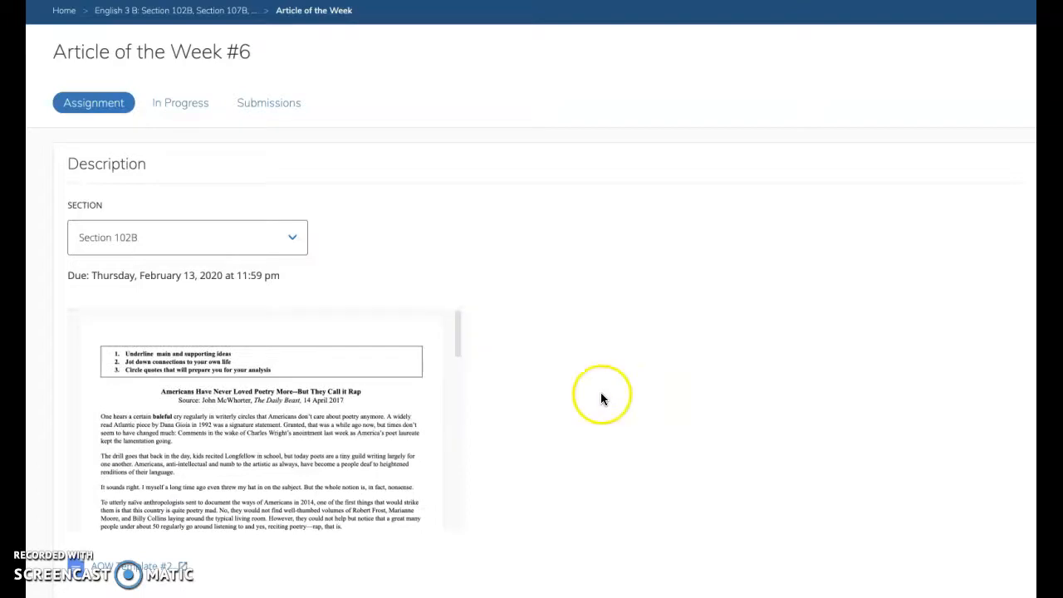
pyautogui.scroll(-1, 425, 404)
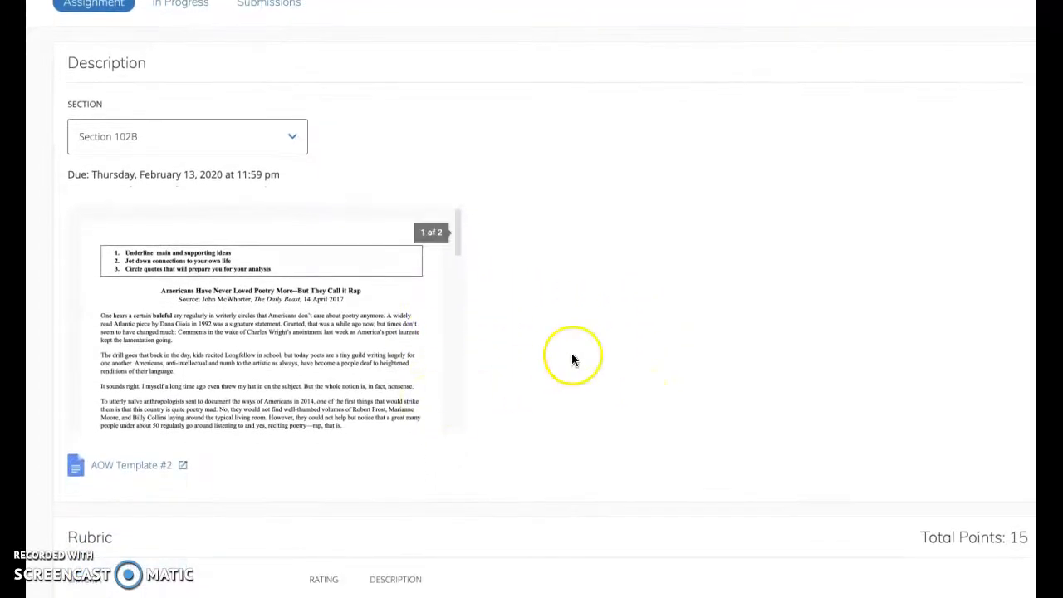
pyautogui.moveTo(457, 236)
pyautogui.mouseDown()
pyautogui.moveTo(441, 410)
pyautogui.moveTo(448, 246)
pyautogui.mouseUp()
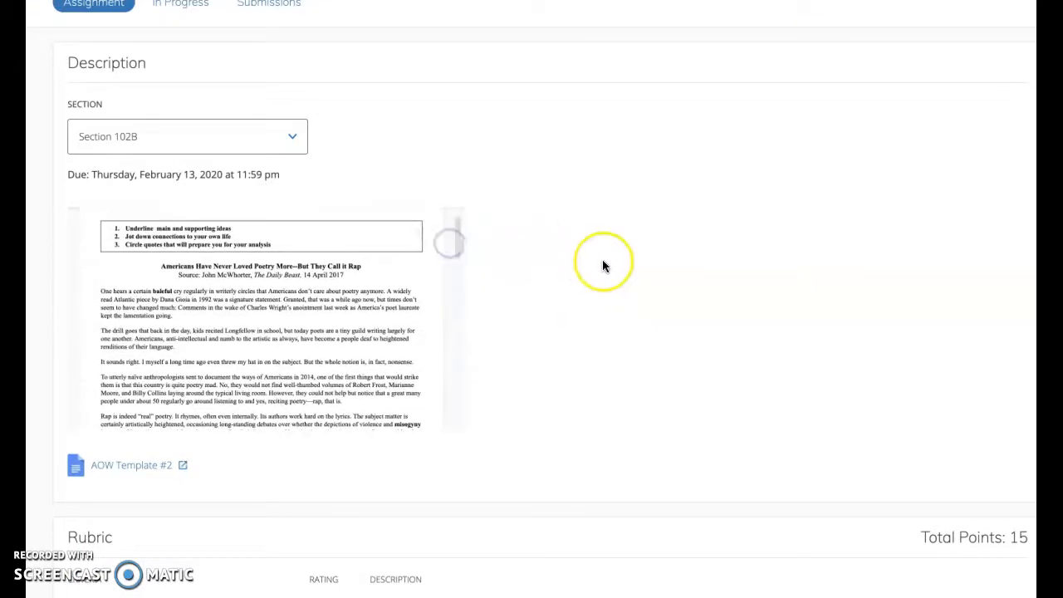
# Step: Review the assignment rubric's criteria, from coherent writing and textual evidence to spelling, with their ratings and descriptions
pyautogui.scroll(-1, 605, 270)
pyautogui.scroll(-5, 607, 282)
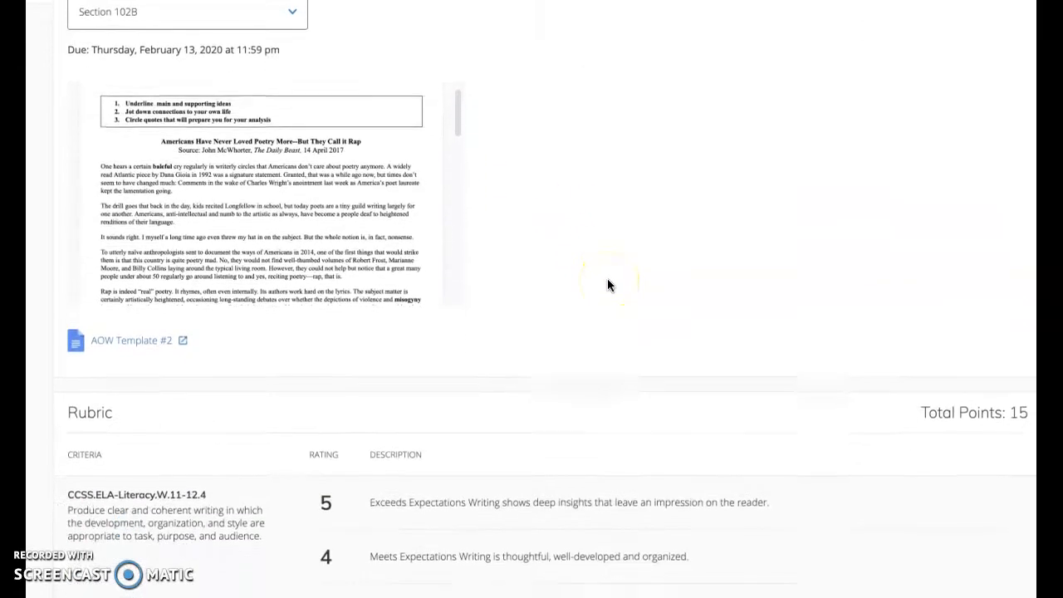
pyautogui.scroll(-2, 607, 284)
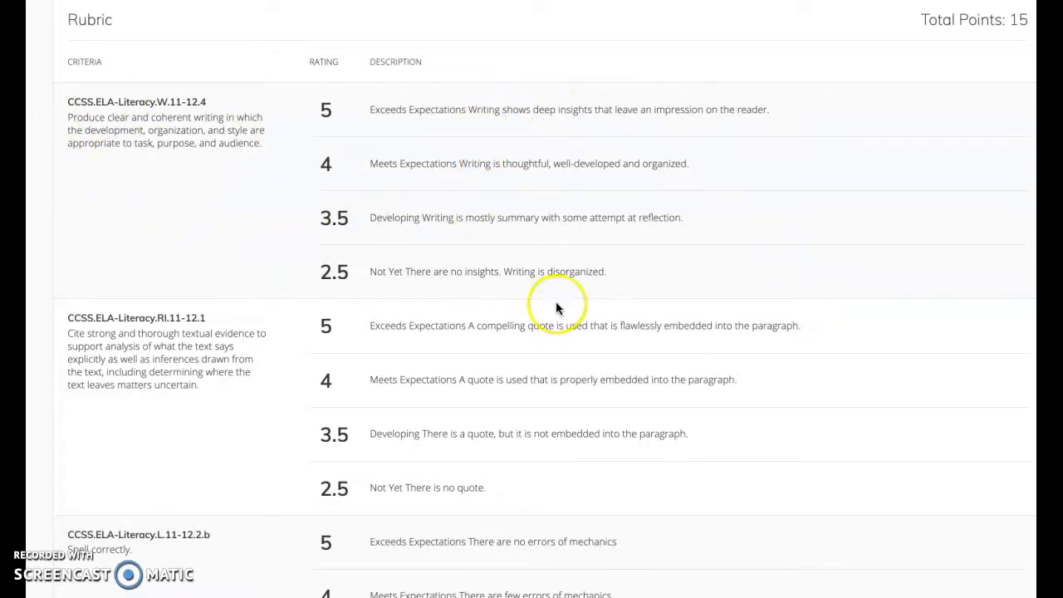
pyautogui.scroll(-1, 555, 308)
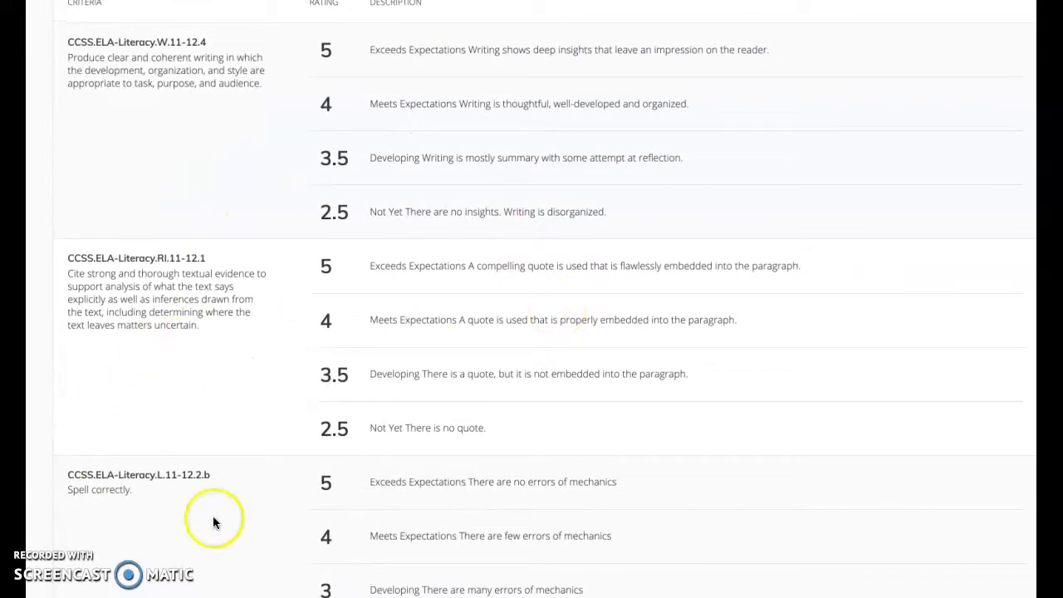
pyautogui.scroll(1, 656, 369)
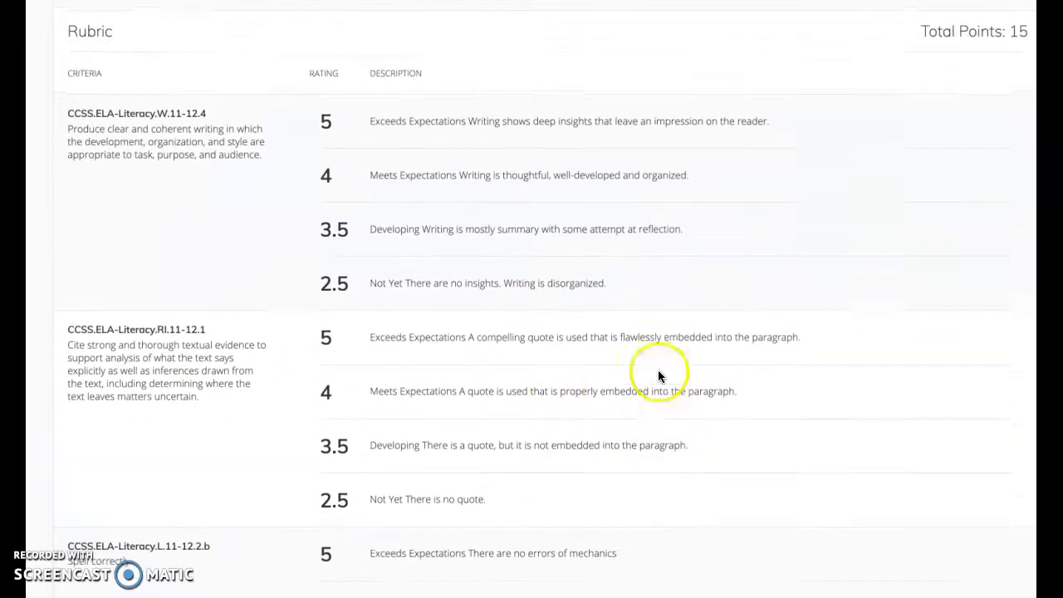
pyautogui.scroll(1, 660, 376)
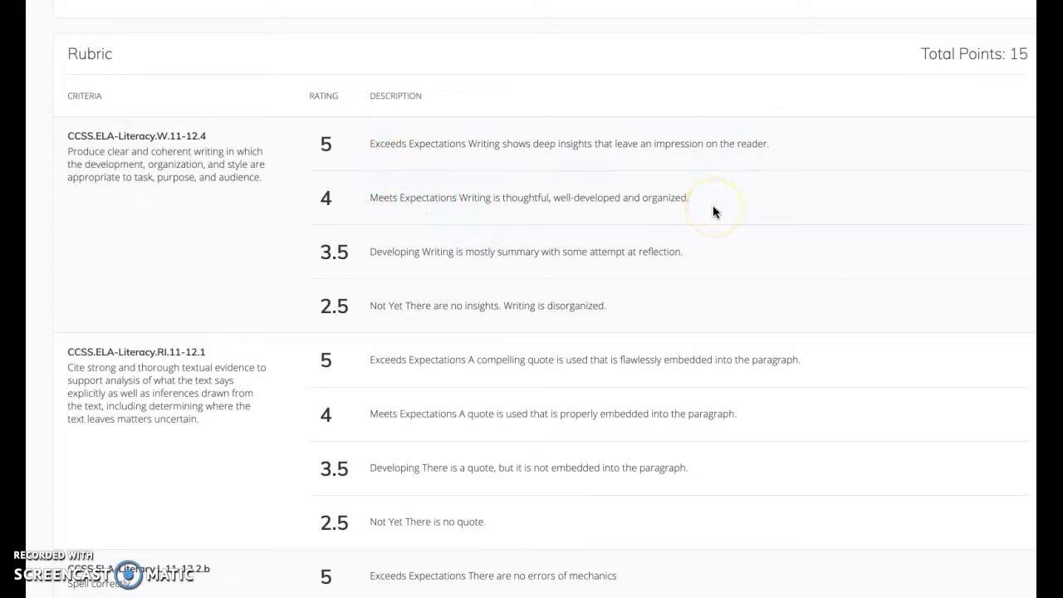
# Step: Open the student submissions for Article of the Week #6
pyautogui.scroll(5, 712, 207)
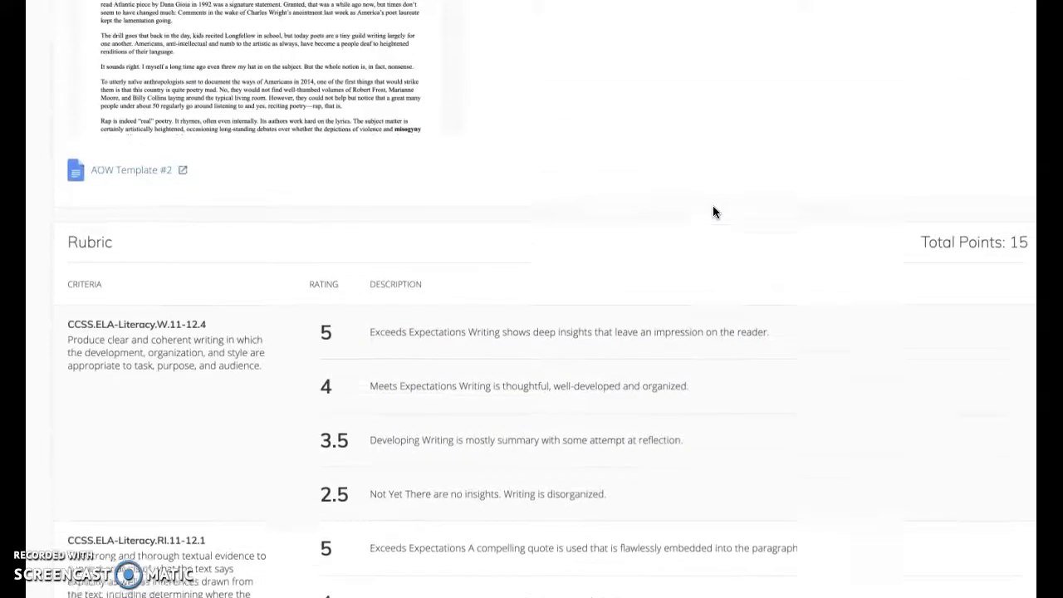
pyautogui.scroll(2, 712, 211)
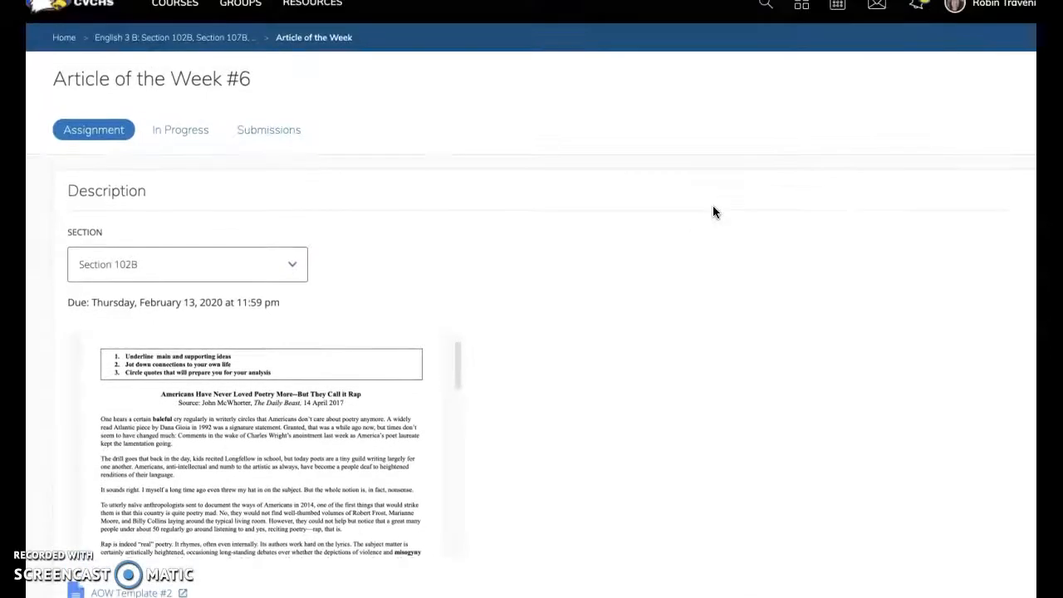
pyautogui.click(255, 134)
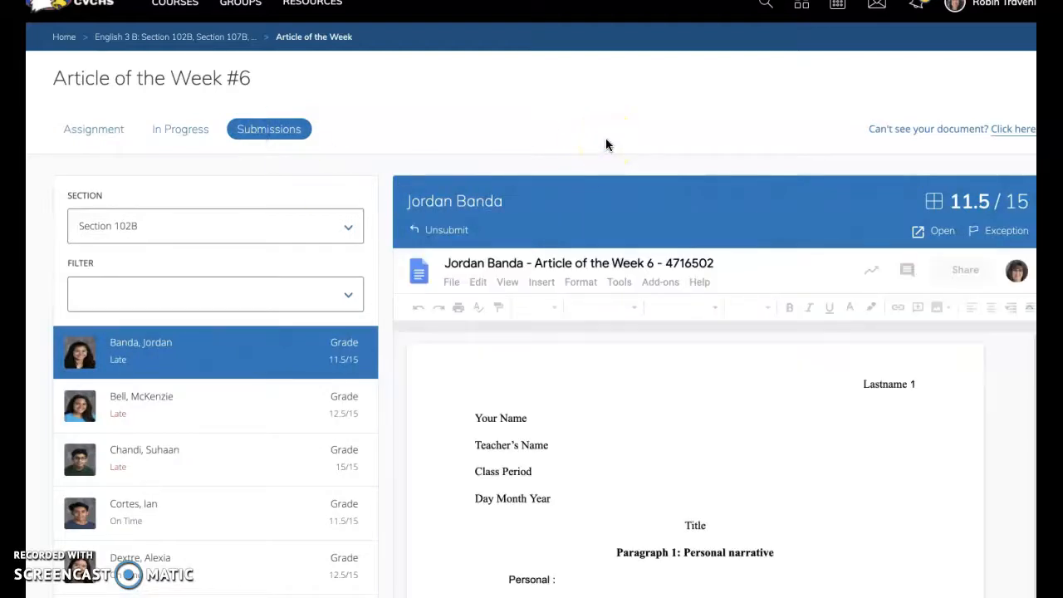
pyautogui.click(742, 373)
pyautogui.click(728, 139)
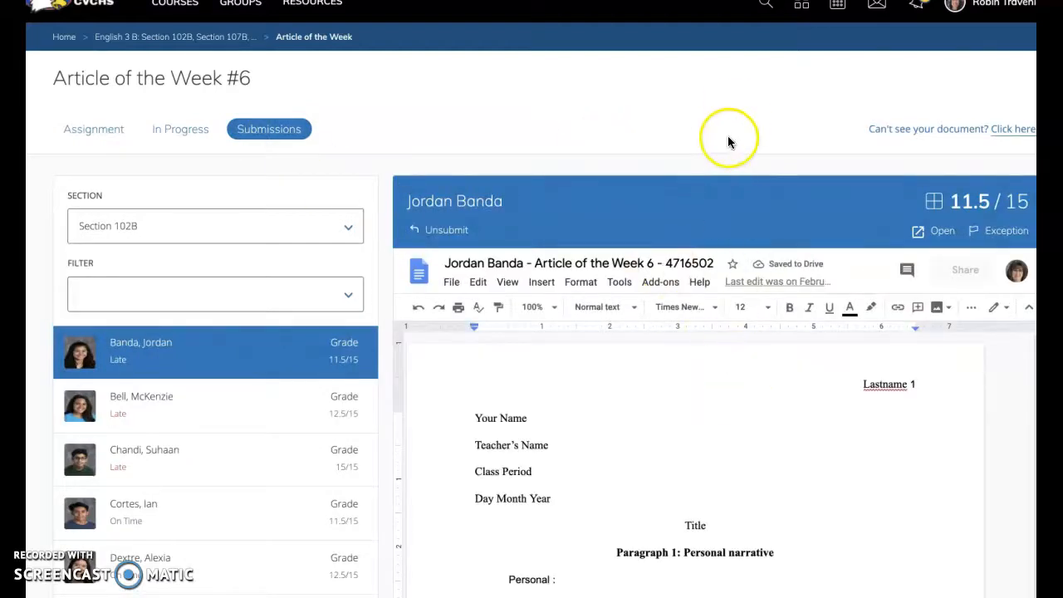
# Step: Read through the first student's submitted document, including the highlighted paragraphs and the teacher's comments
pyautogui.scroll(-2, 728, 139)
pyautogui.scroll(-3, 728, 139)
pyautogui.click(730, 191)
pyautogui.scroll(-1, 732, 188)
pyautogui.scroll(-3, 732, 187)
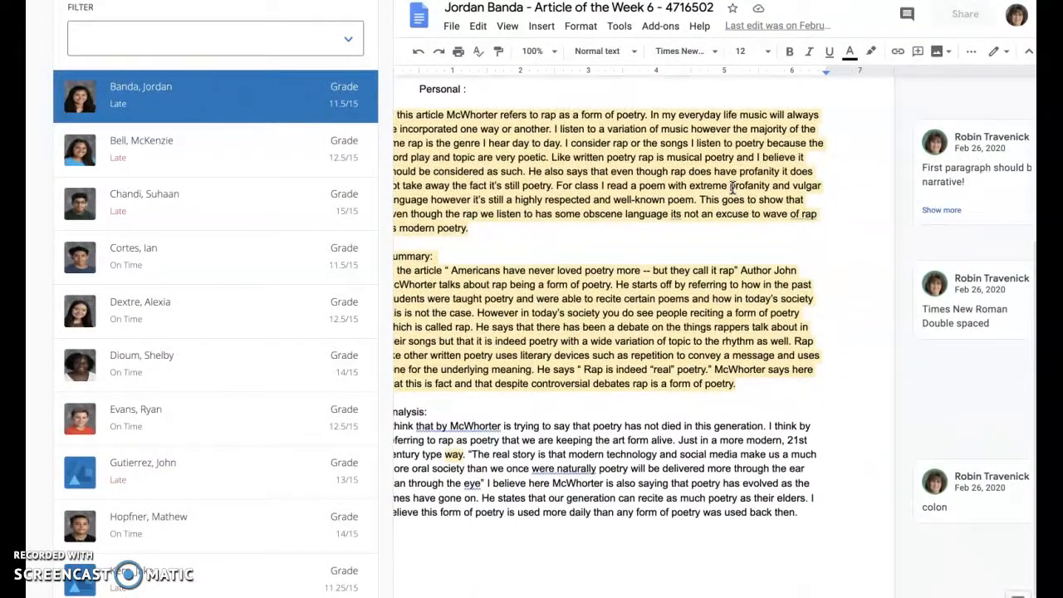
pyautogui.scroll(4, 733, 188)
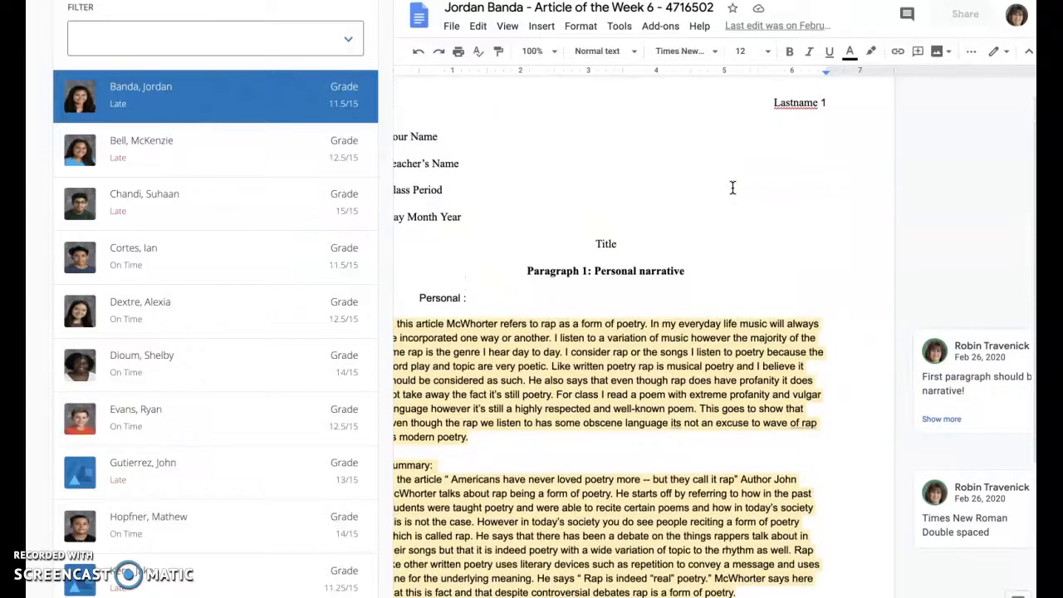
pyautogui.scroll(2, 732, 188)
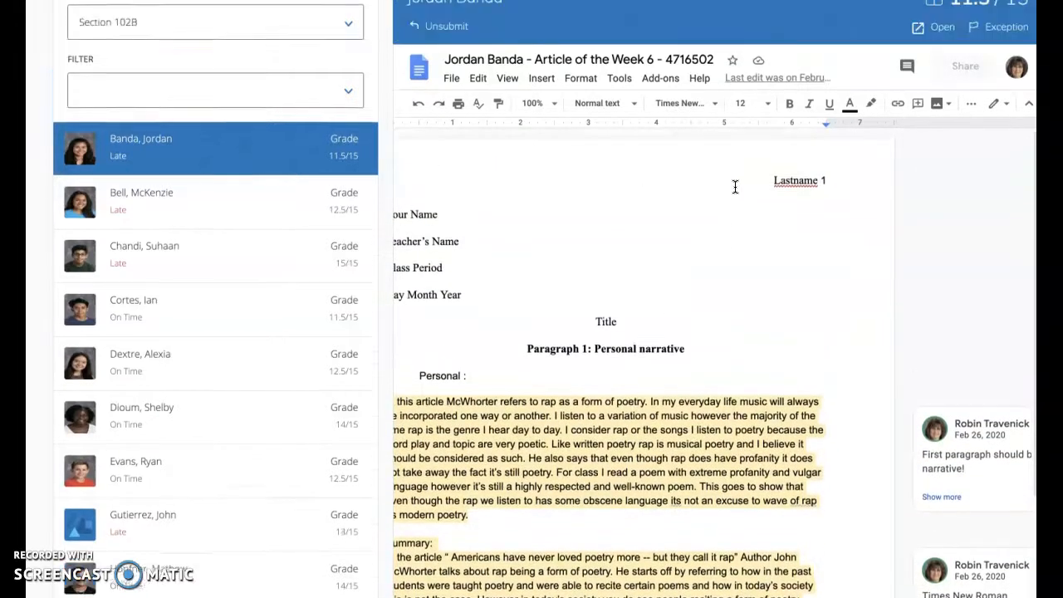
# Step: Open the first submission's grading rubric and expand the textual evidence and spelling criteria to view their ratings
pyautogui.scroll(2, 735, 186)
pyautogui.click(945, 135)
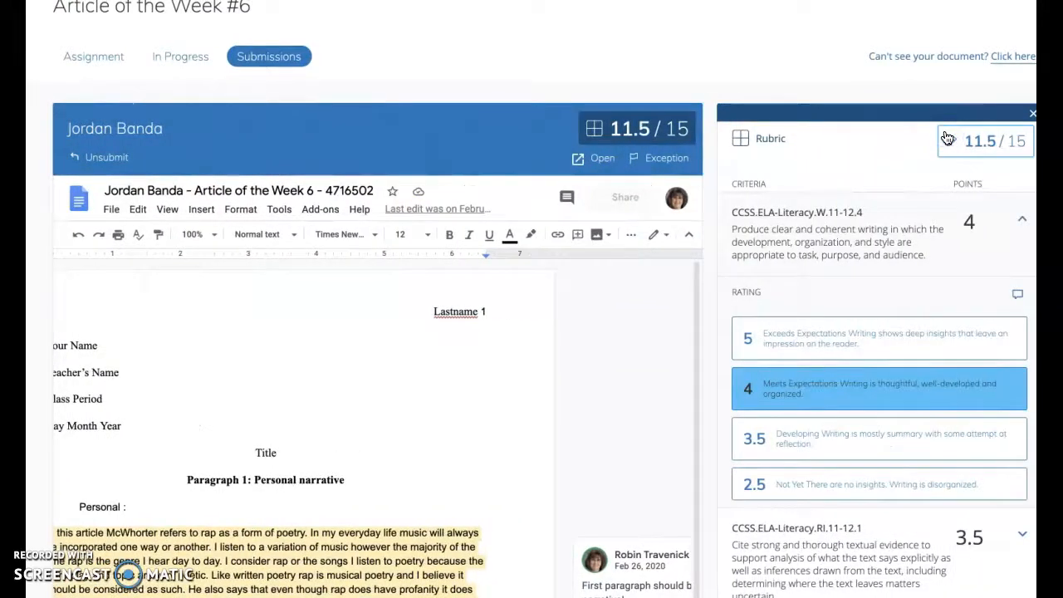
pyautogui.scroll(-1, 911, 104)
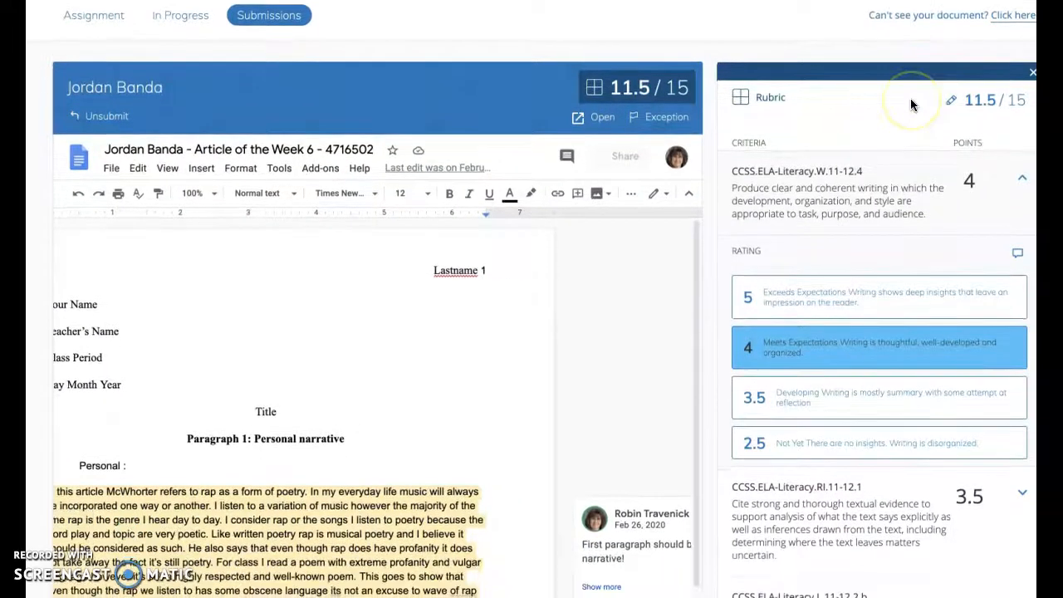
pyautogui.scroll(-1, 911, 105)
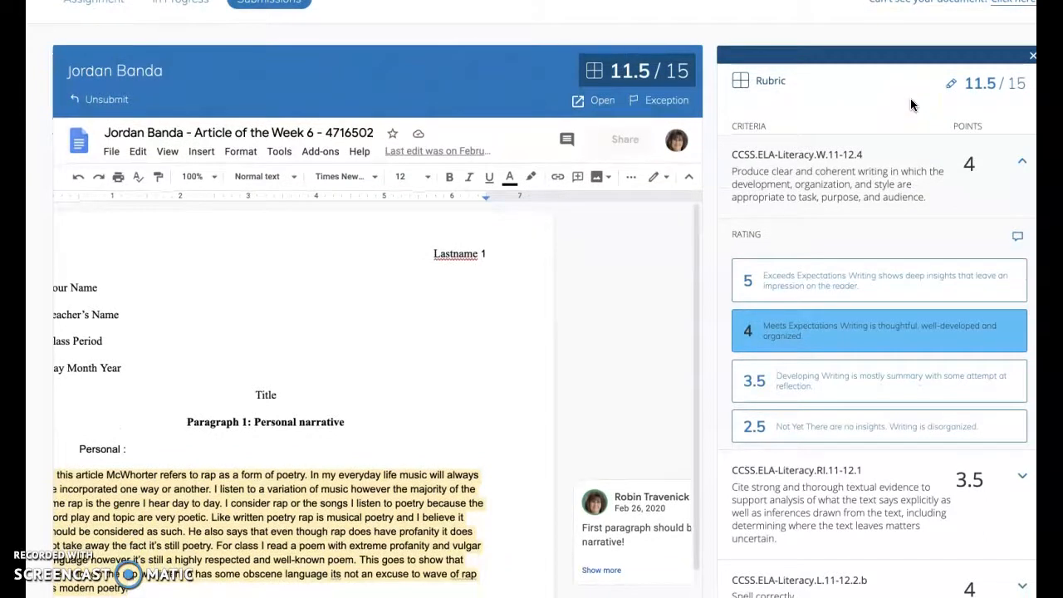
pyautogui.scroll(-2, 911, 104)
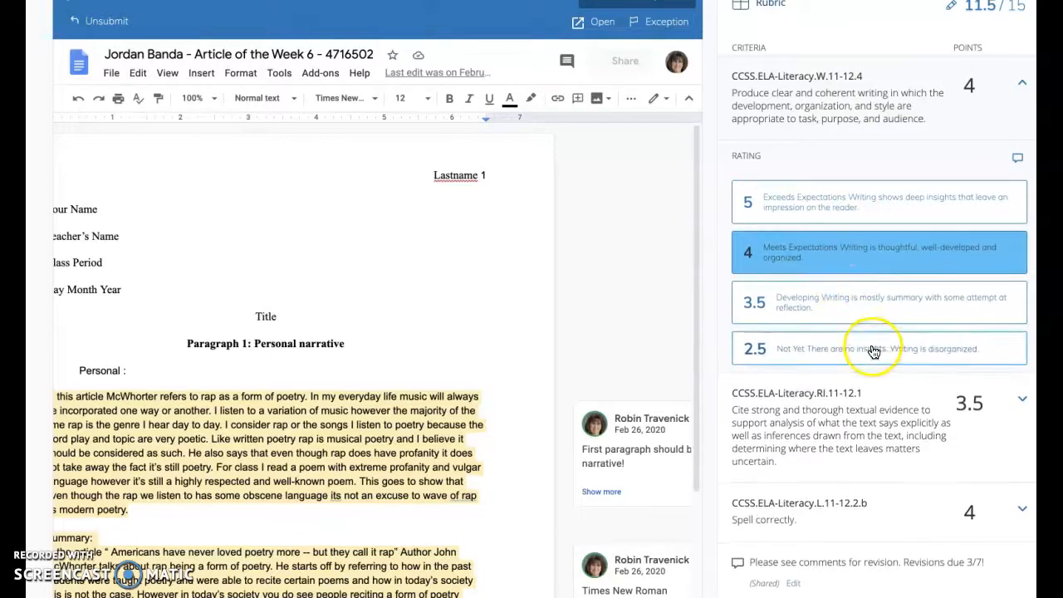
pyautogui.scroll(-3, 873, 352)
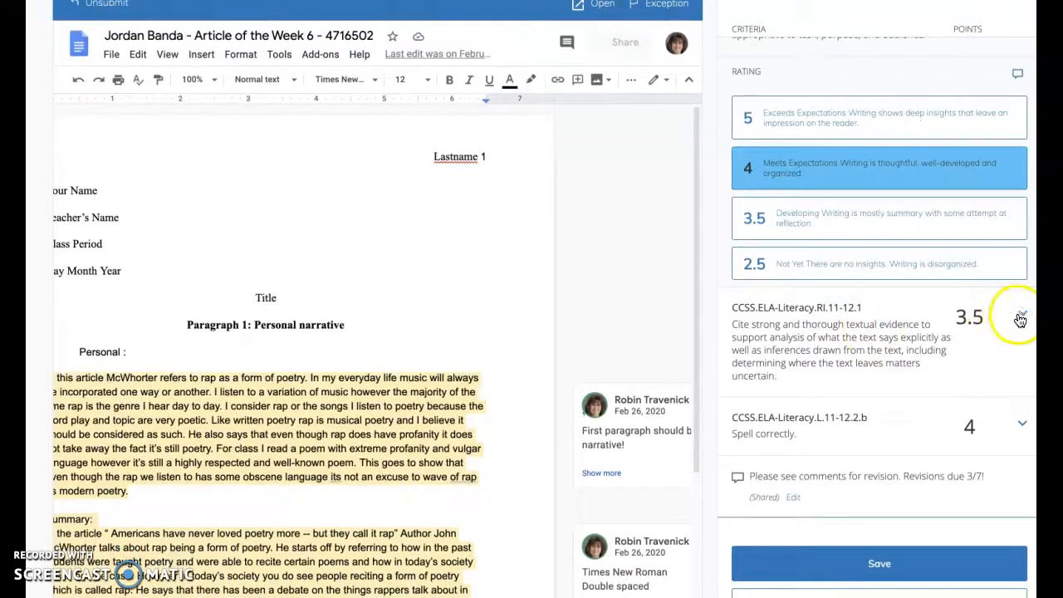
pyautogui.click(1019, 320)
pyautogui.click(1021, 425)
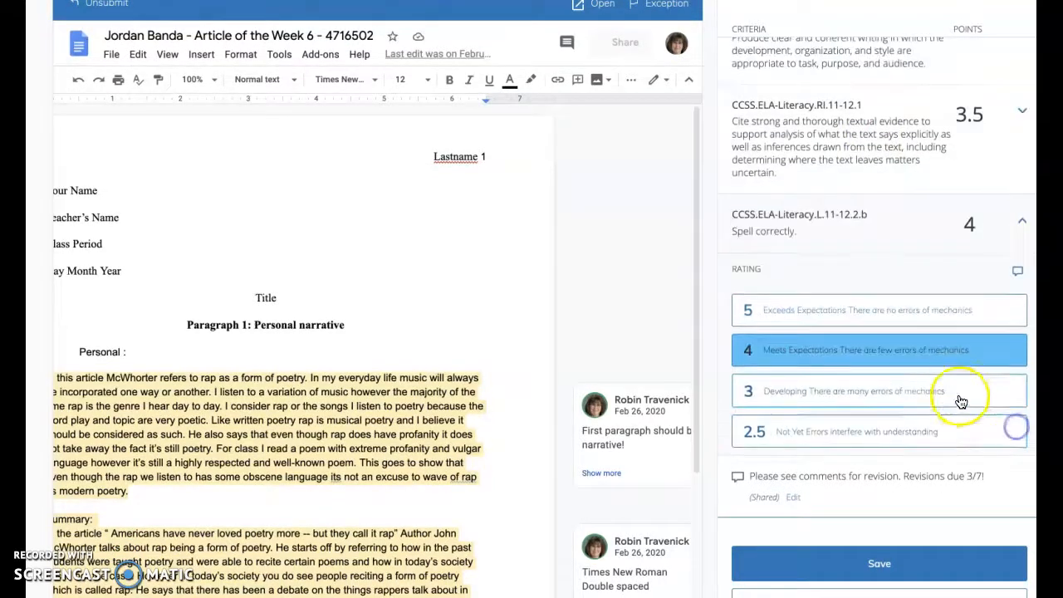
# Step: Examine the student's paragraphs and margin comments alongside the rubric scores and the shared revision comment
pyautogui.scroll(-3, 961, 402)
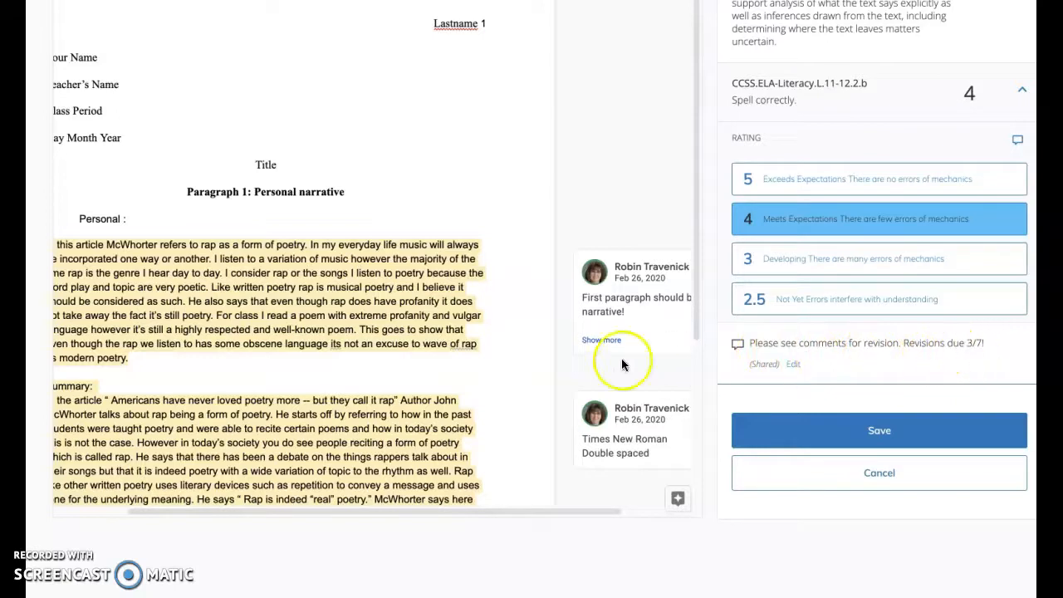
pyautogui.scroll(-3, 501, 350)
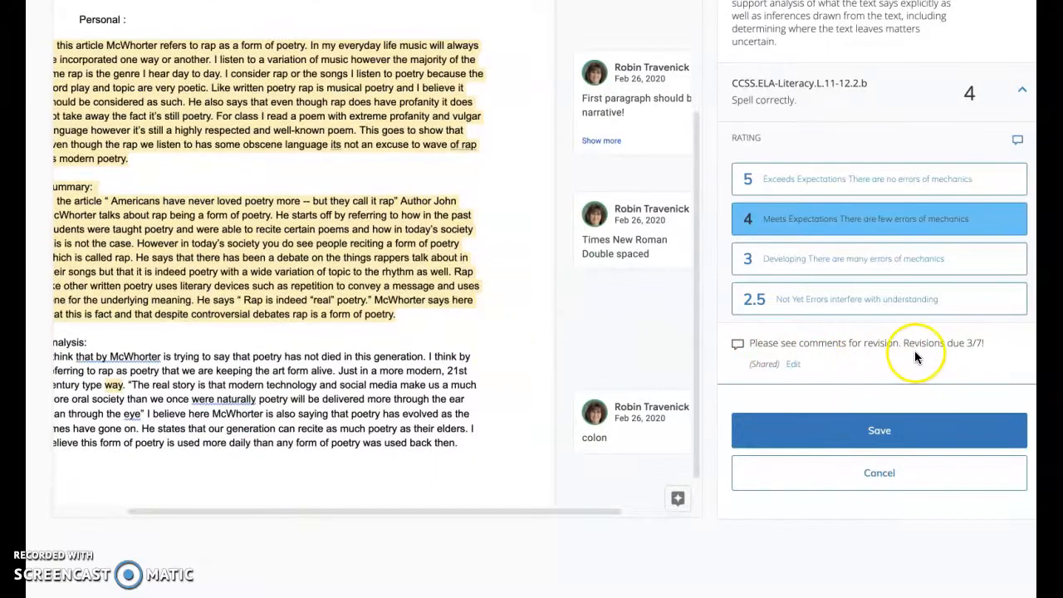
pyautogui.click(887, 425)
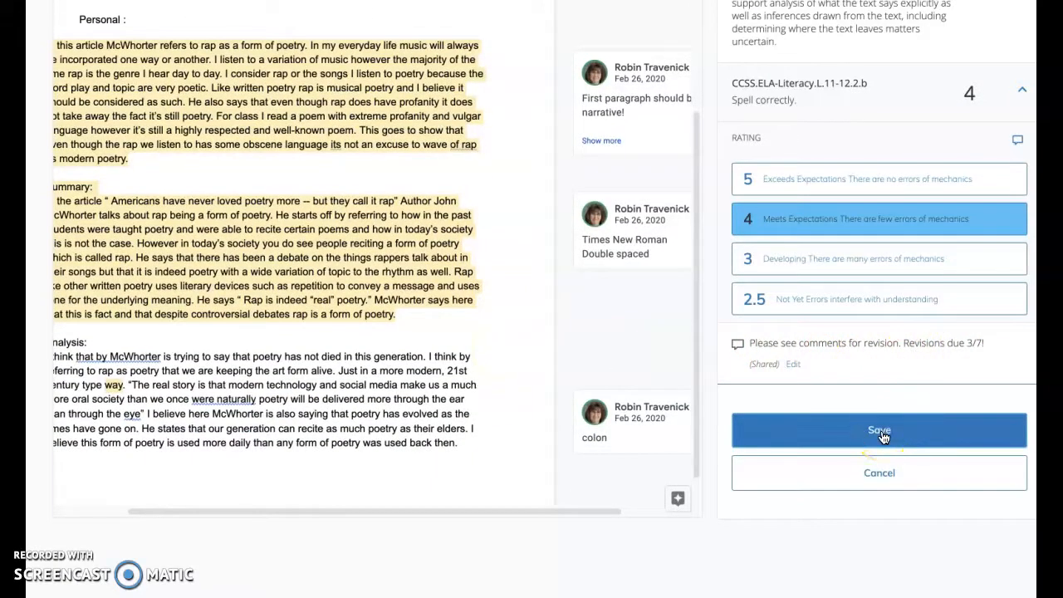
pyautogui.scroll(6, 668, 342)
pyautogui.scroll(1, 668, 344)
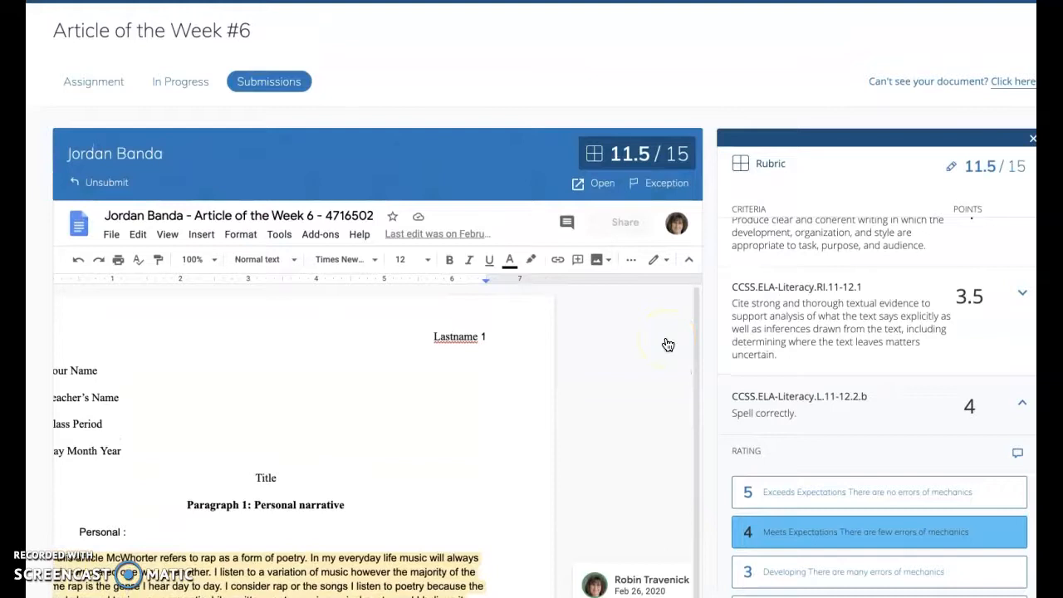
pyautogui.scroll(-1, 669, 343)
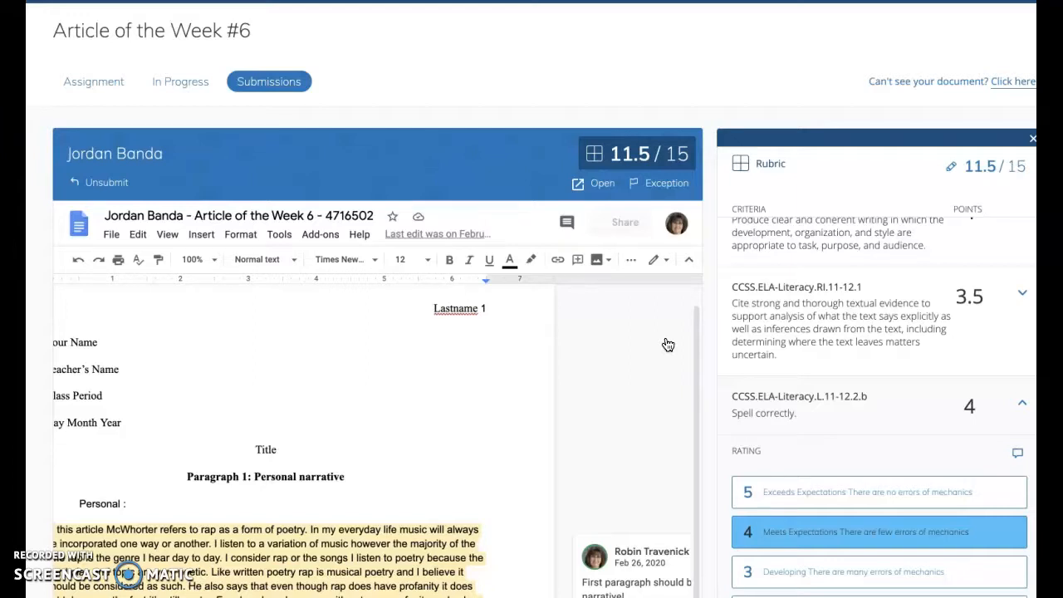
pyautogui.scroll(-3, 496, 183)
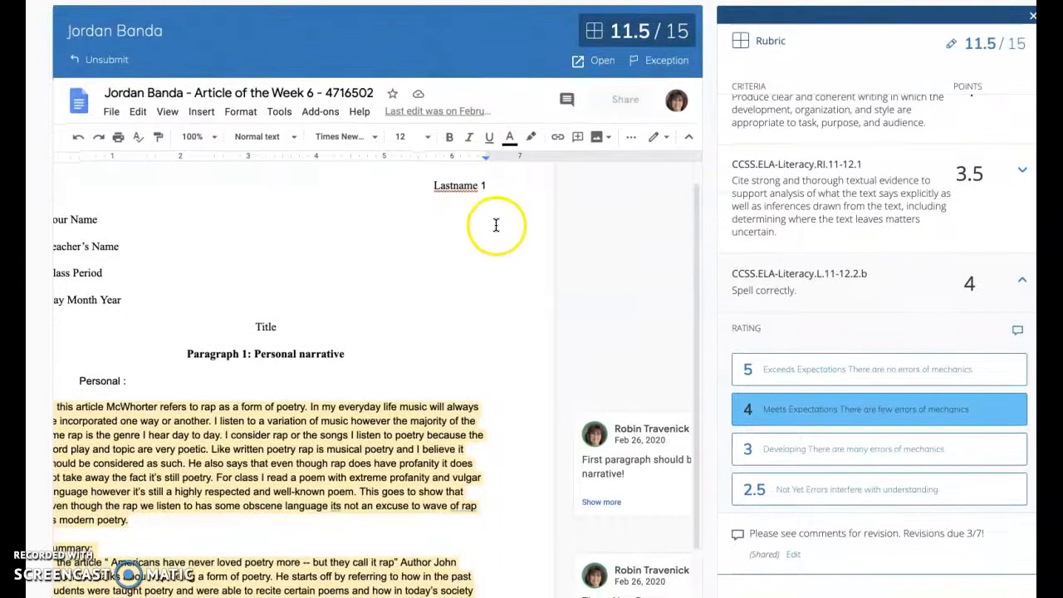
pyautogui.scroll(-5, 497, 222)
pyautogui.scroll(4, 497, 227)
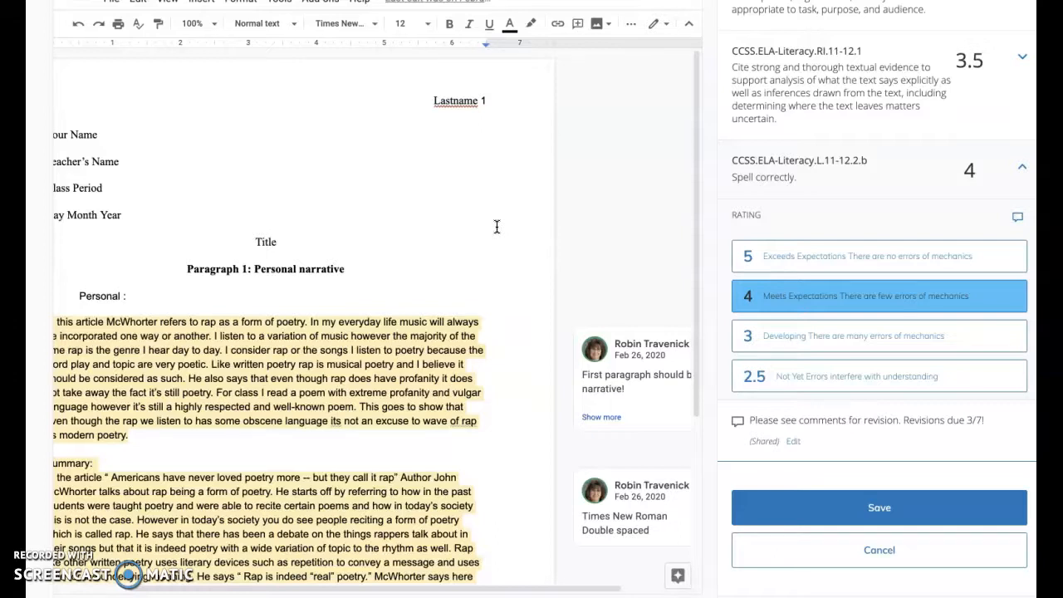
pyautogui.scroll(-1, 496, 226)
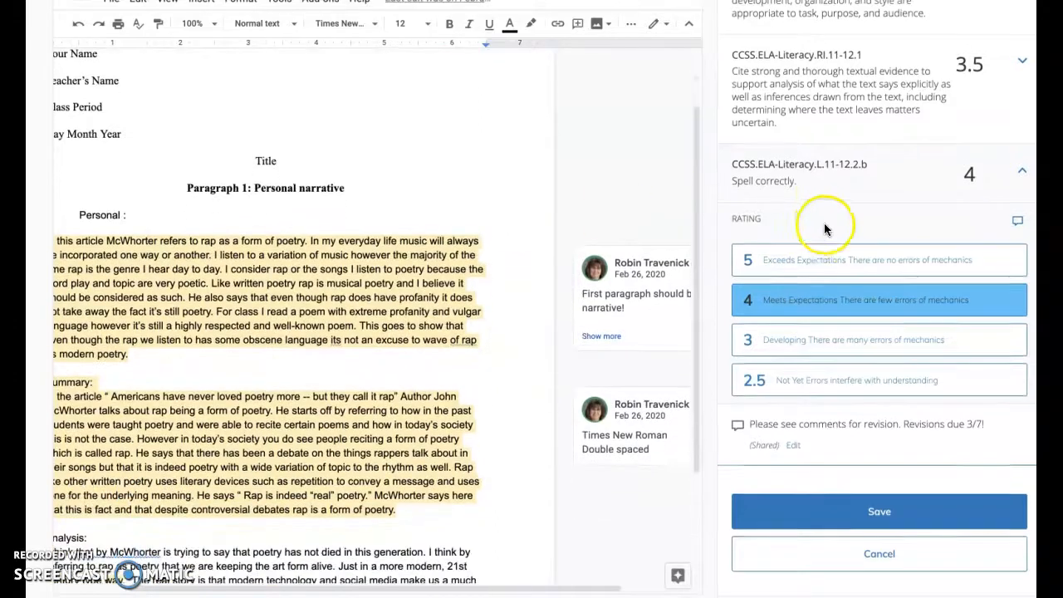
pyautogui.scroll(5, 820, 222)
pyautogui.scroll(-3, 828, 230)
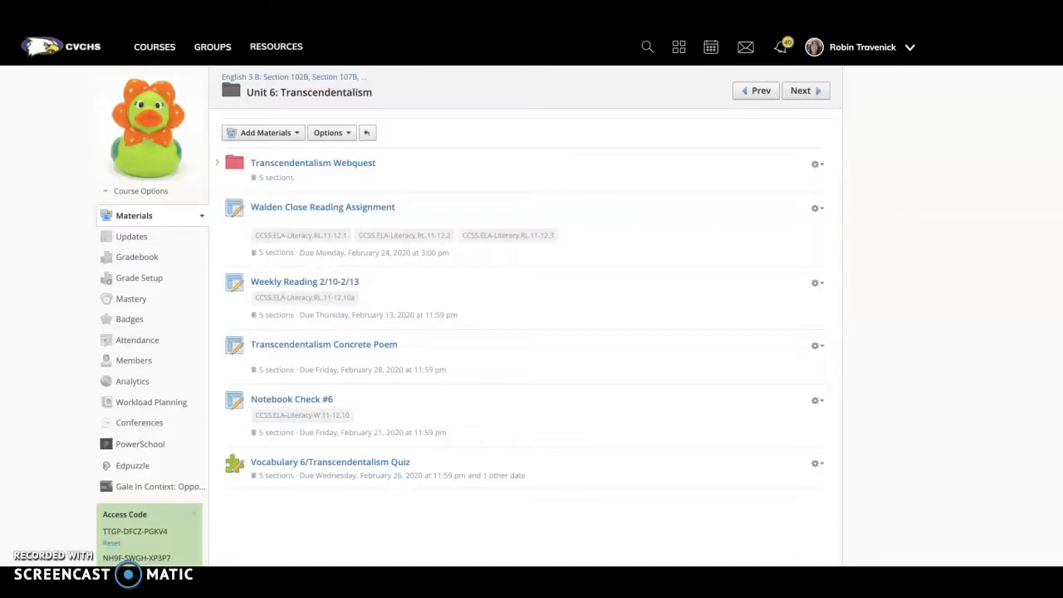
# Step: Open the Vocabulary 6/Transcendentalism Quiz results by question and view the student responses to Question 16
pyautogui.click(367, 469)
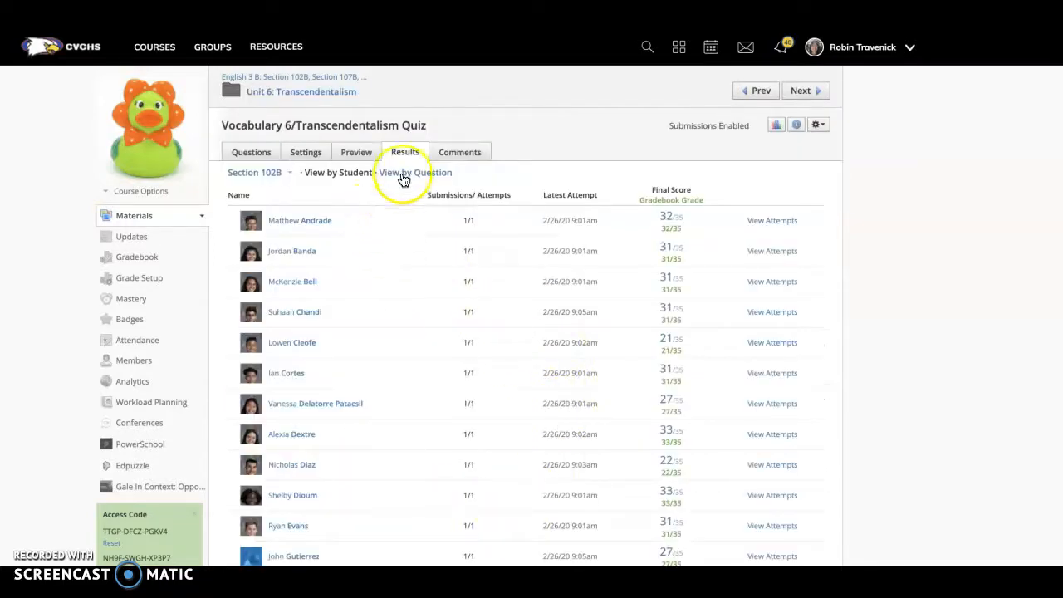
pyautogui.click(404, 178)
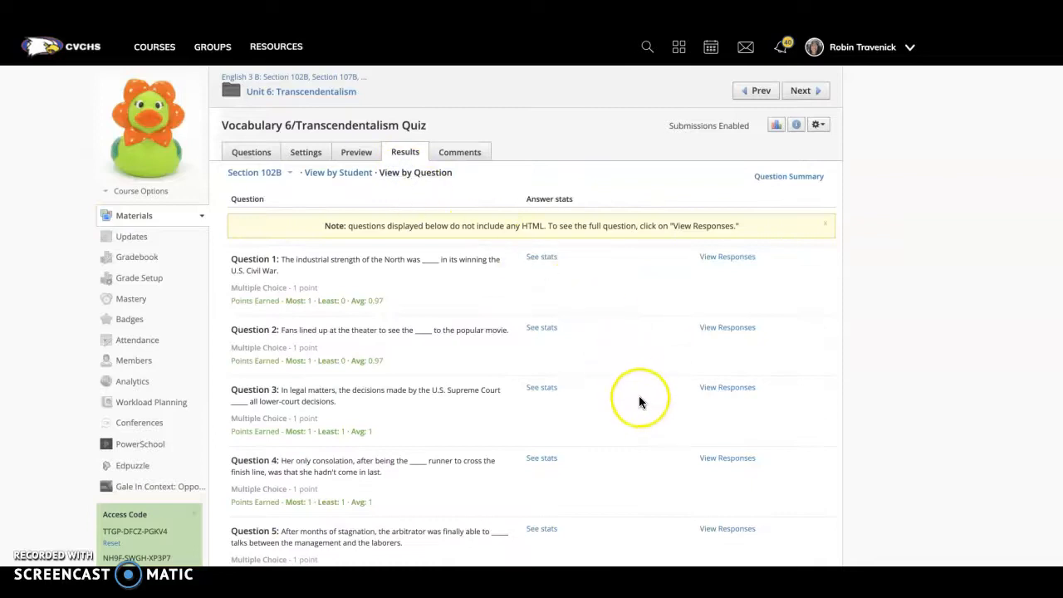
pyautogui.scroll(-5, 638, 396)
pyautogui.scroll(-7, 639, 397)
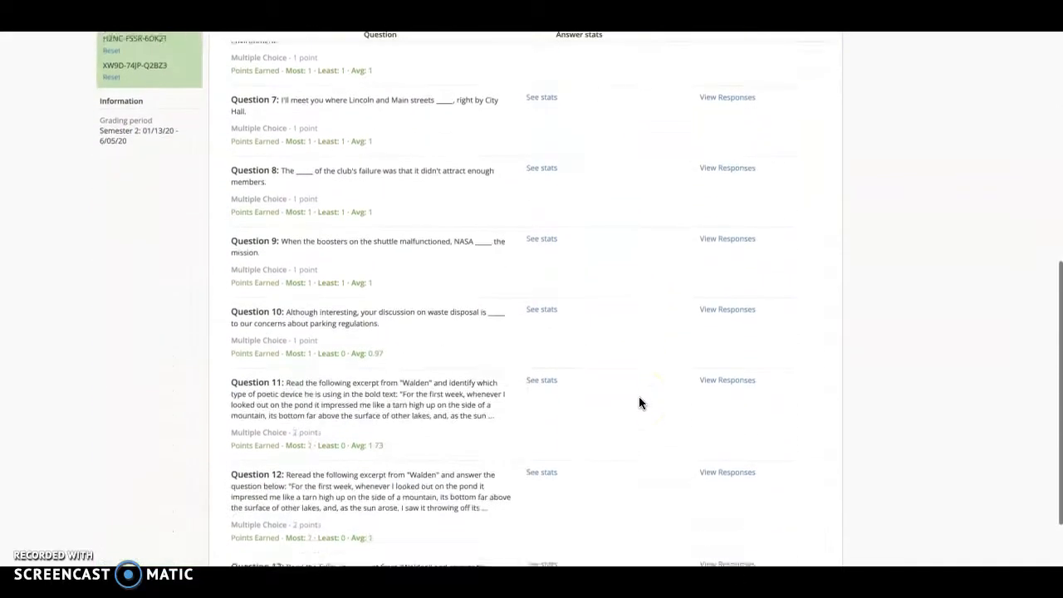
pyautogui.click(727, 461)
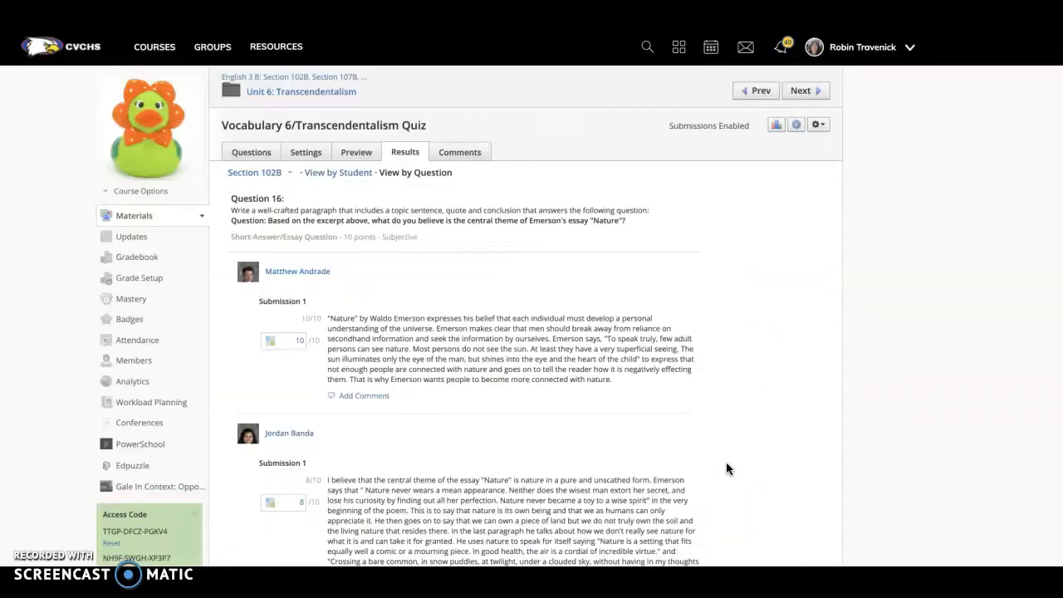
pyautogui.scroll(-2, 725, 465)
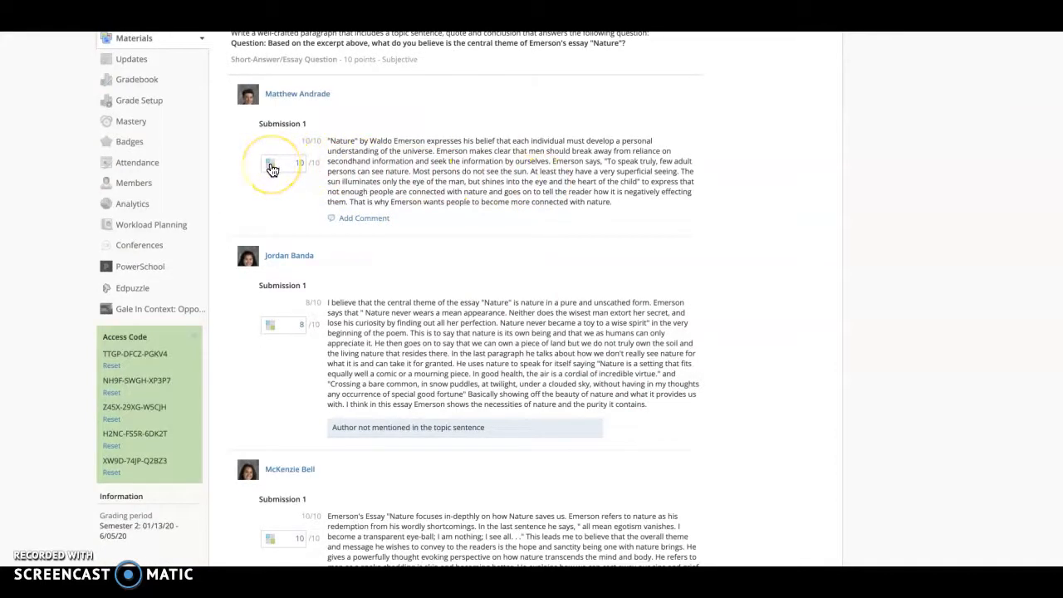
# Step: Open the rubric on the first student's Question 16 response, review its ratings from Topic Sentence to Mechanics, and save it
pyautogui.click(271, 169)
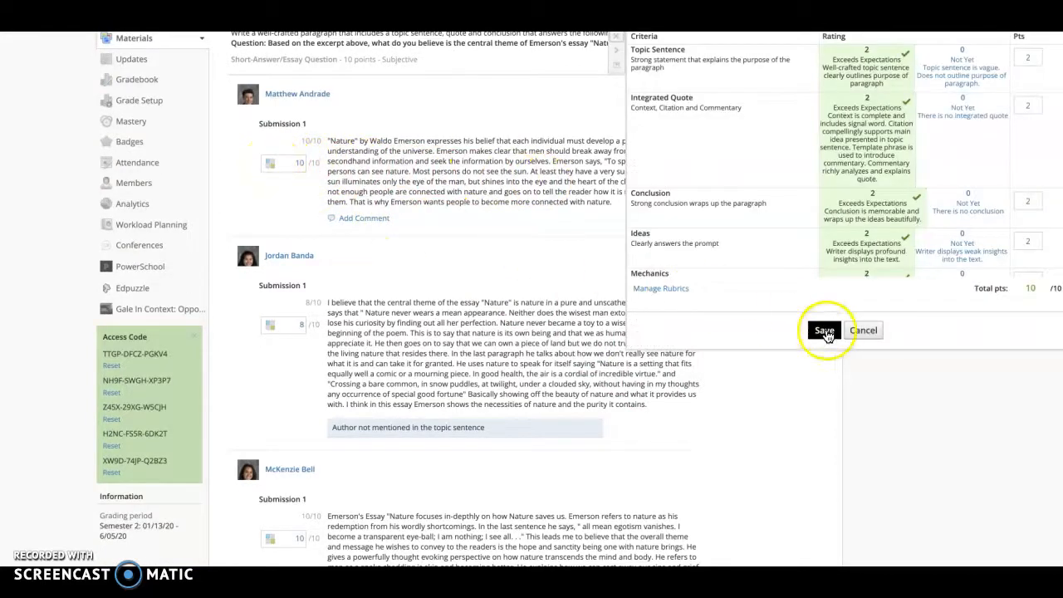
pyautogui.scroll(2, 759, 207)
pyautogui.scroll(-1, 759, 207)
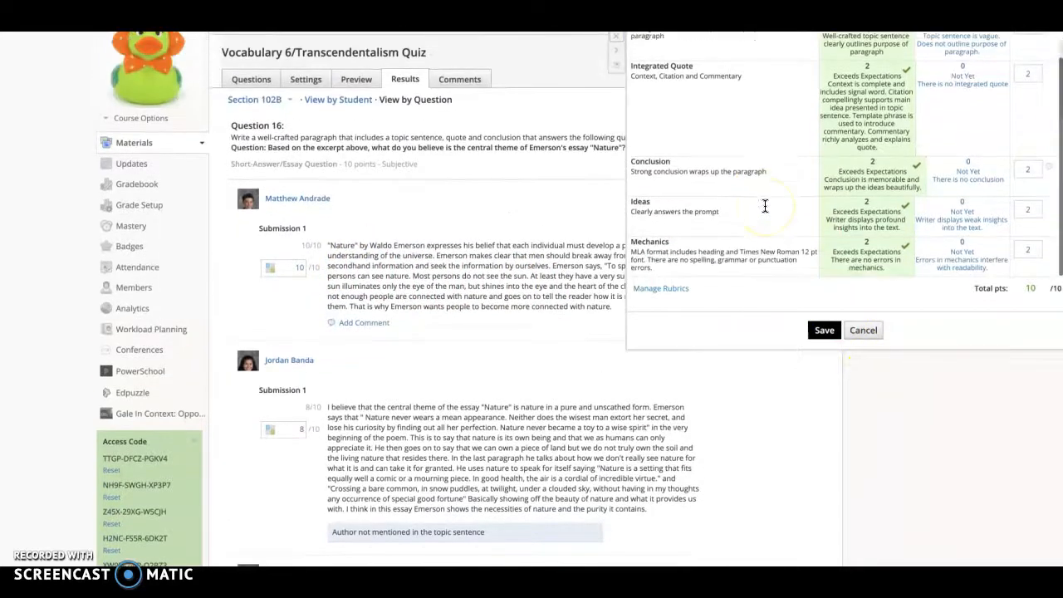
pyautogui.scroll(3, 764, 211)
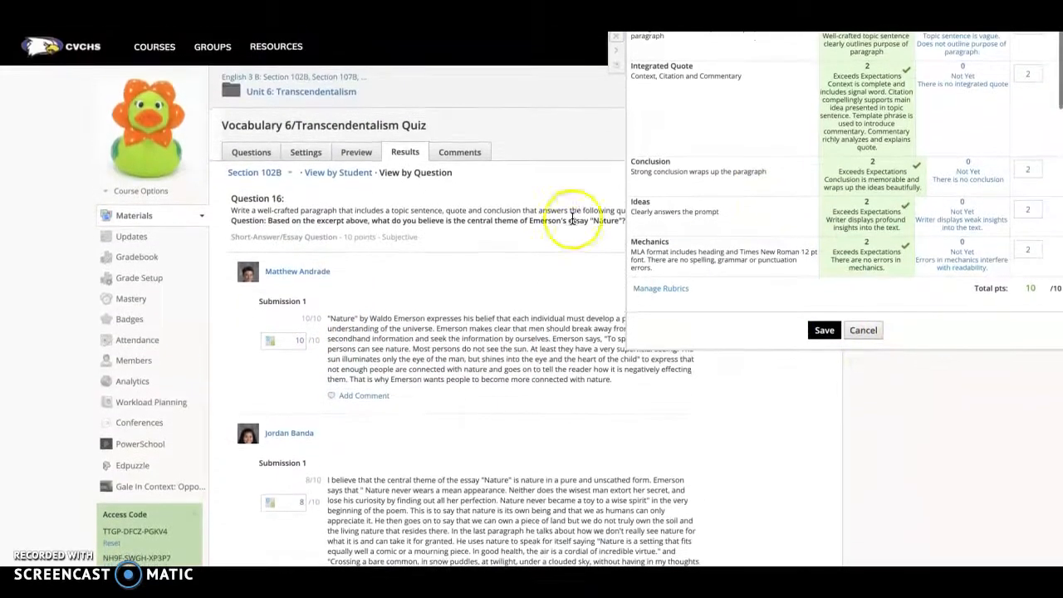
pyautogui.scroll(-1, 504, 223)
pyautogui.scroll(-2, 504, 222)
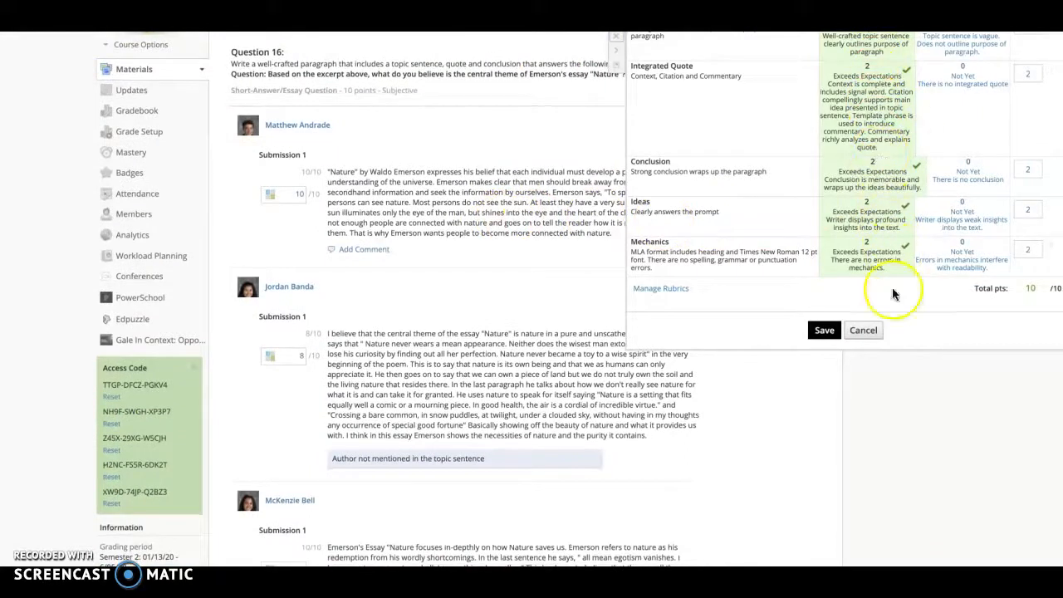
pyautogui.scroll(-1, 811, 343)
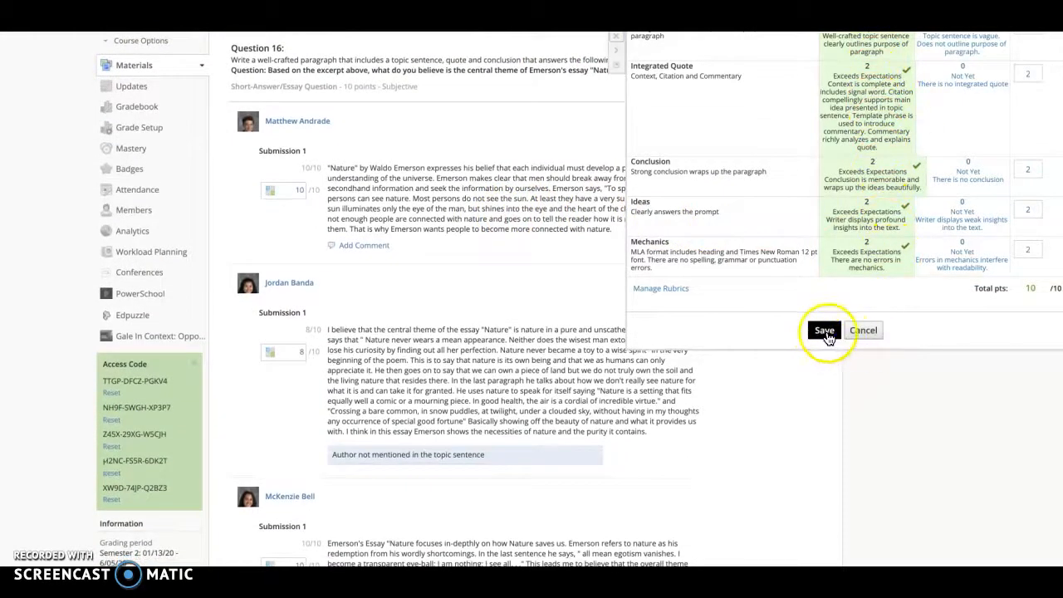
pyautogui.click(827, 332)
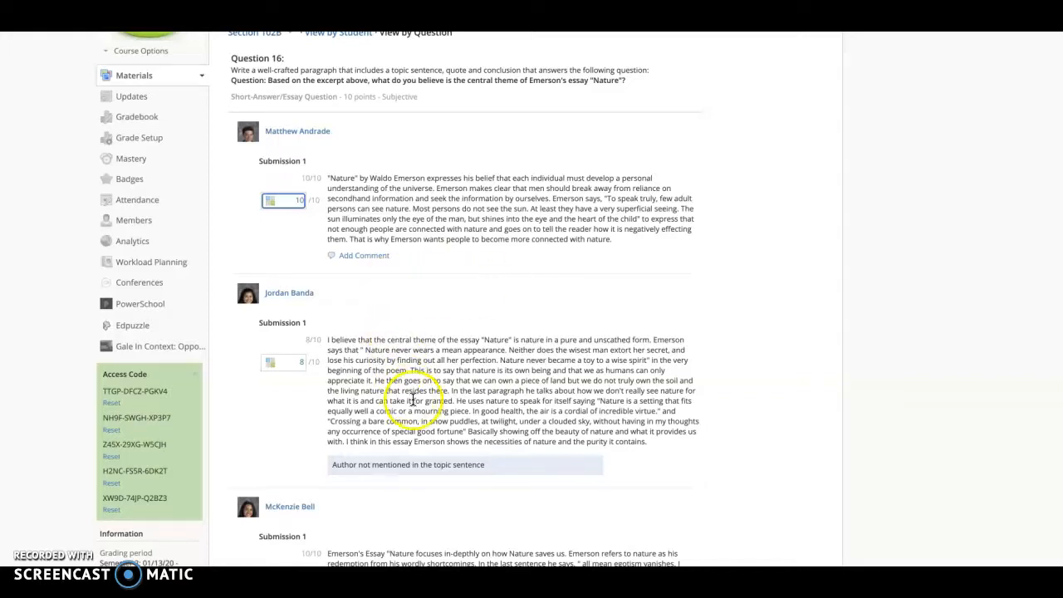
pyautogui.scroll(-1, 673, 488)
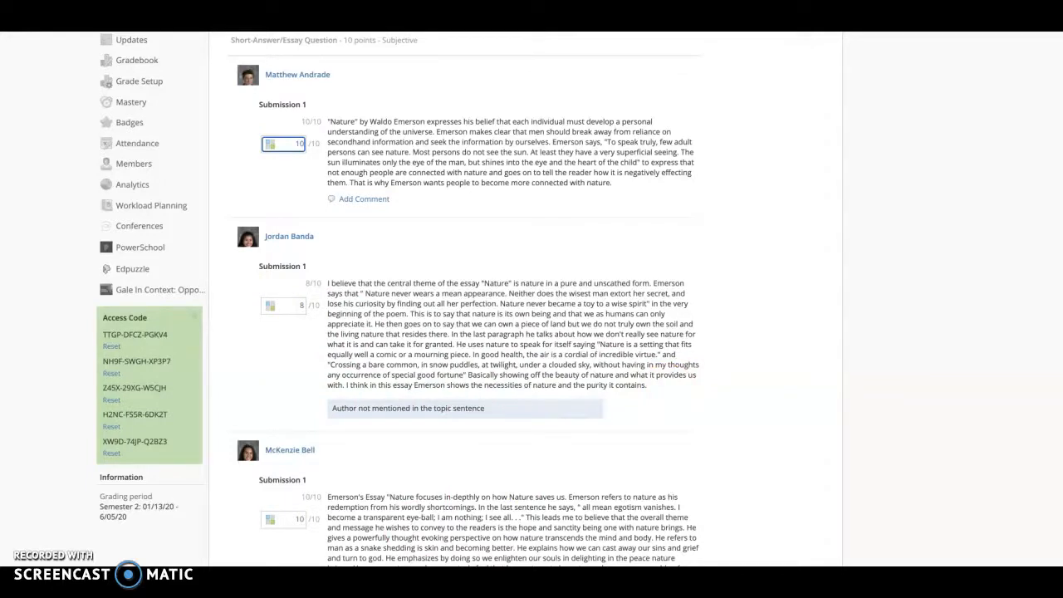
# Step: Switch to the Unit 7: Argument folder and open the Argumentative Essay Discussion
pyautogui.hotkey('ctrl', 'Tab')
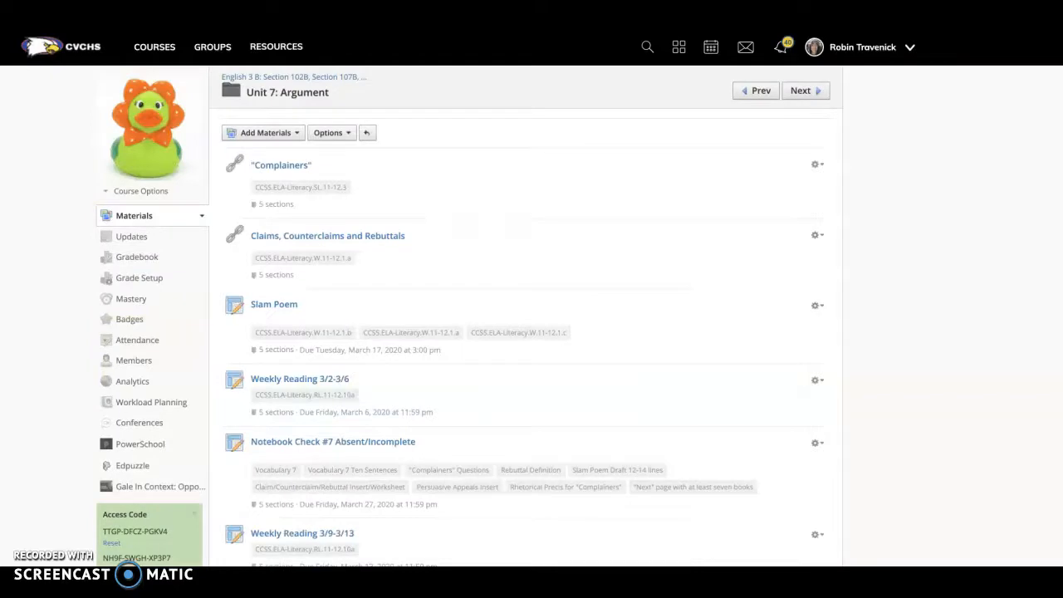
pyautogui.scroll(-8, 966, 504)
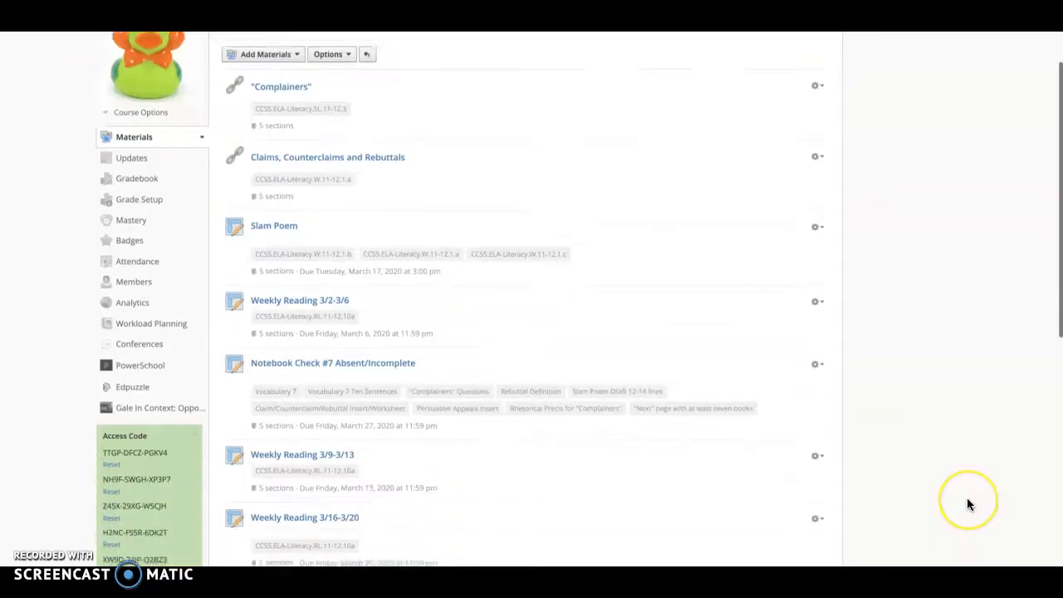
pyautogui.scroll(-1, 966, 504)
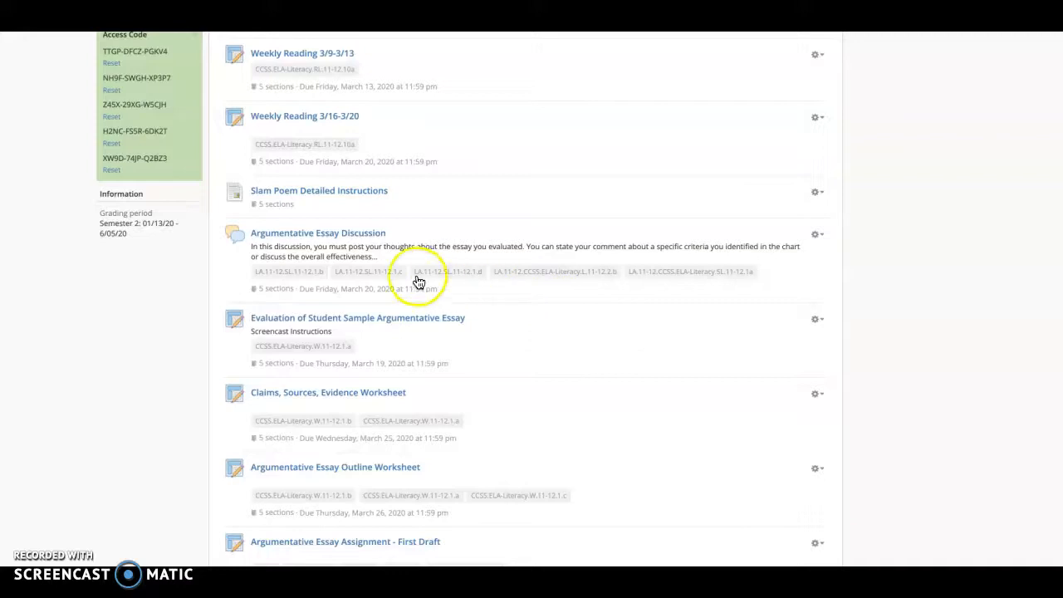
pyautogui.click(348, 239)
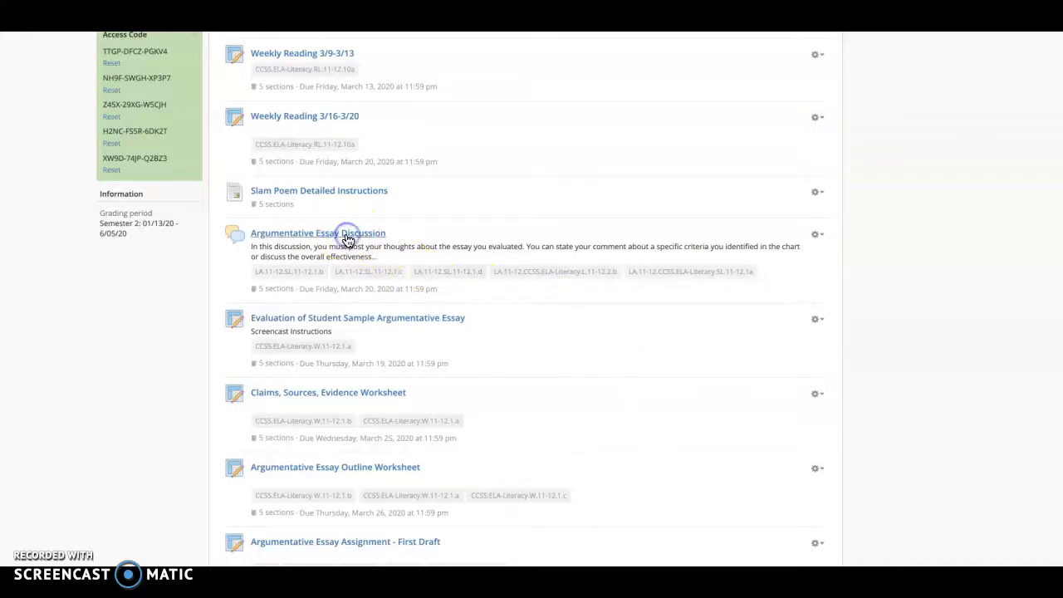
# Step: Read the discussion's instructions and example templates, its rubric criteria and grading scale, and the first student posts
pyautogui.scroll(-2, 632, 455)
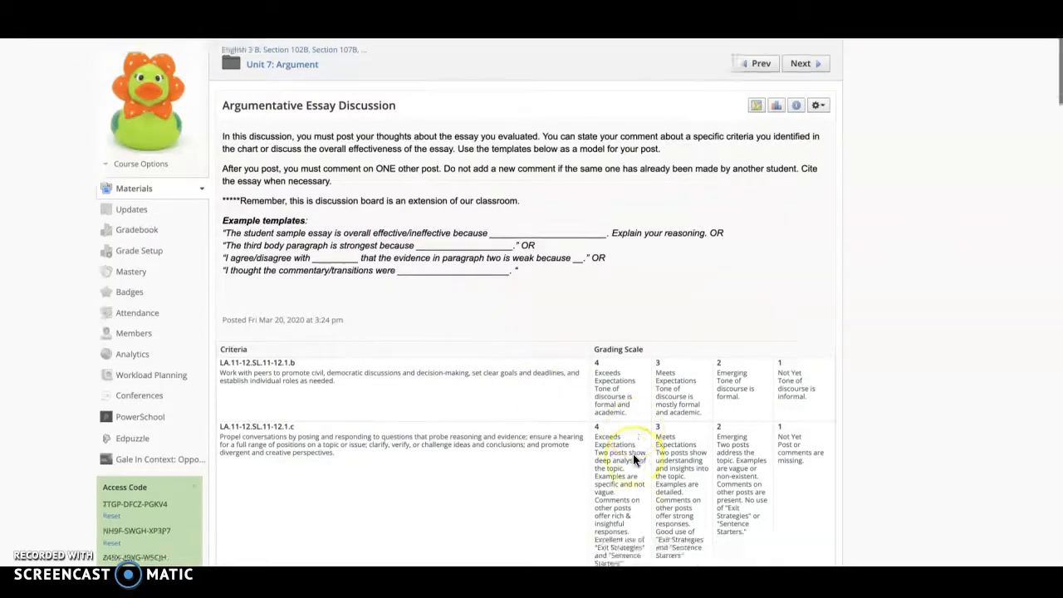
pyautogui.scroll(-4, 633, 458)
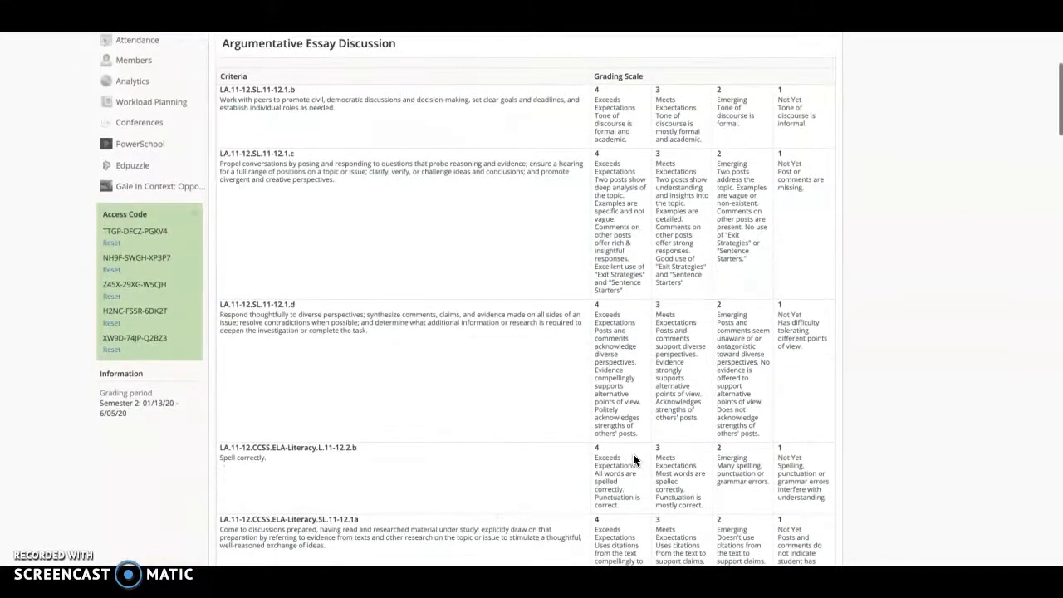
pyautogui.scroll(-3, 633, 458)
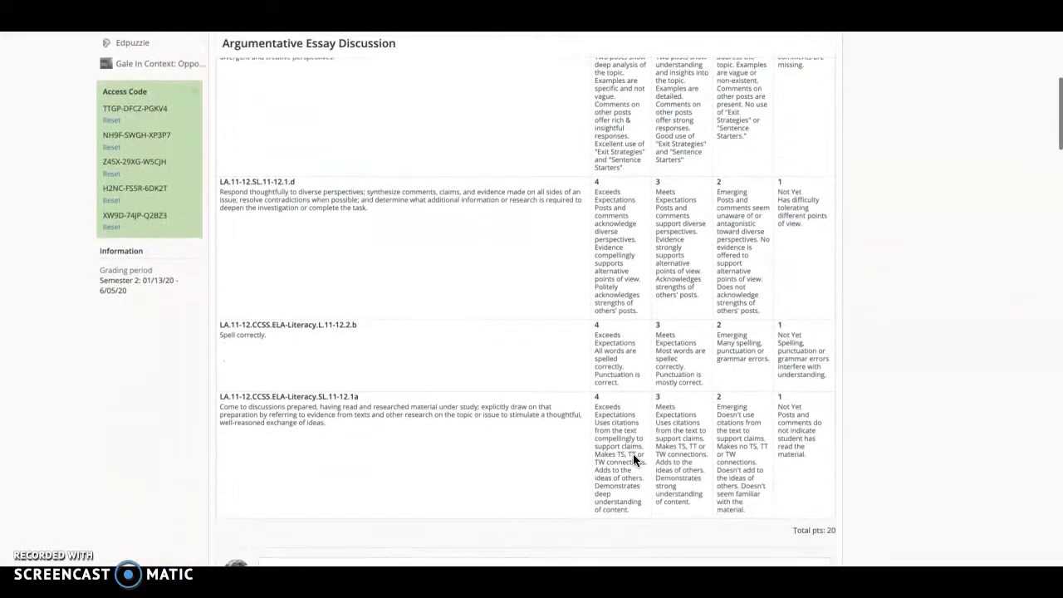
pyautogui.scroll(2, 565, 315)
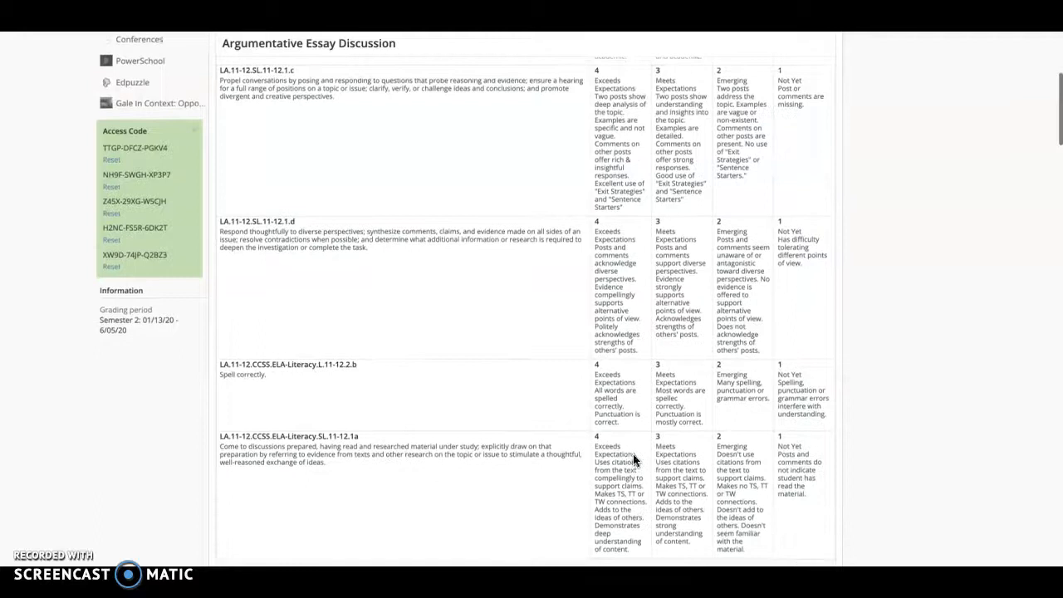
pyautogui.scroll(-7, 647, 472)
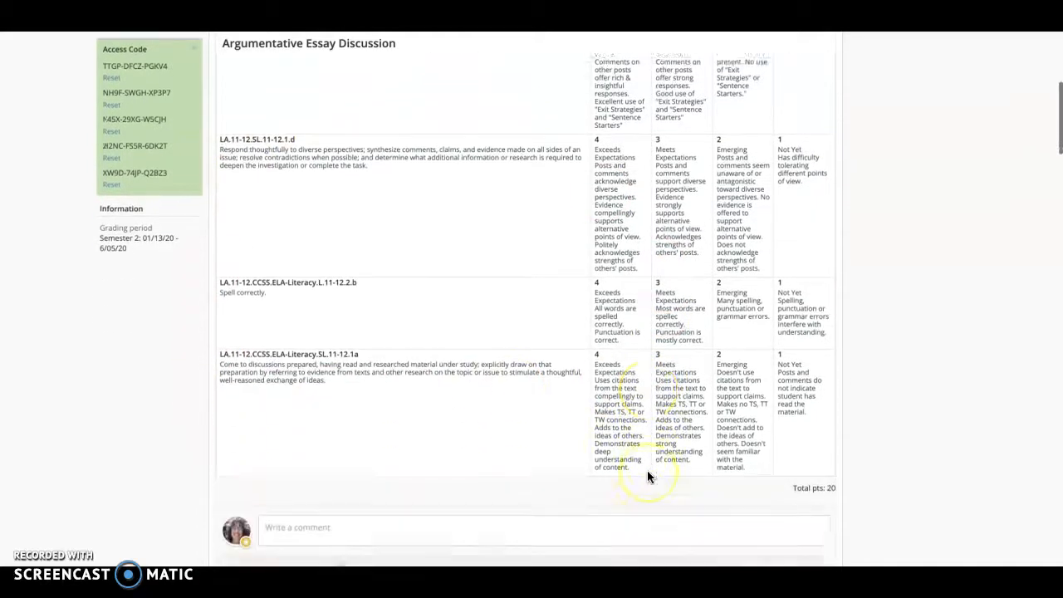
pyautogui.scroll(-5, 646, 470)
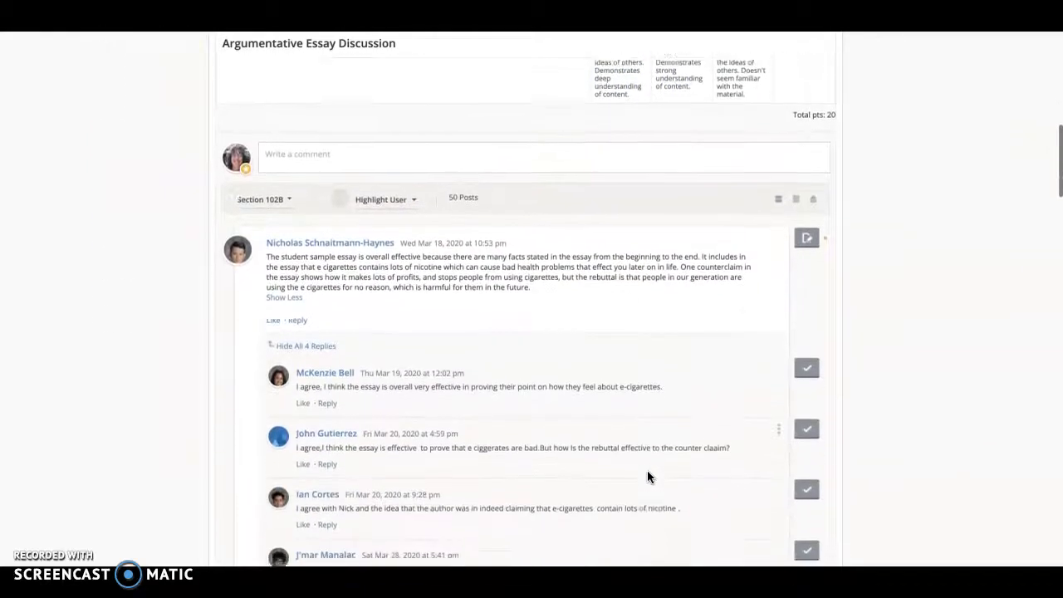
# Step: Highlight the first listed student's posts in the discussion and look over the highlighted post and its replies
pyautogui.click(381, 158)
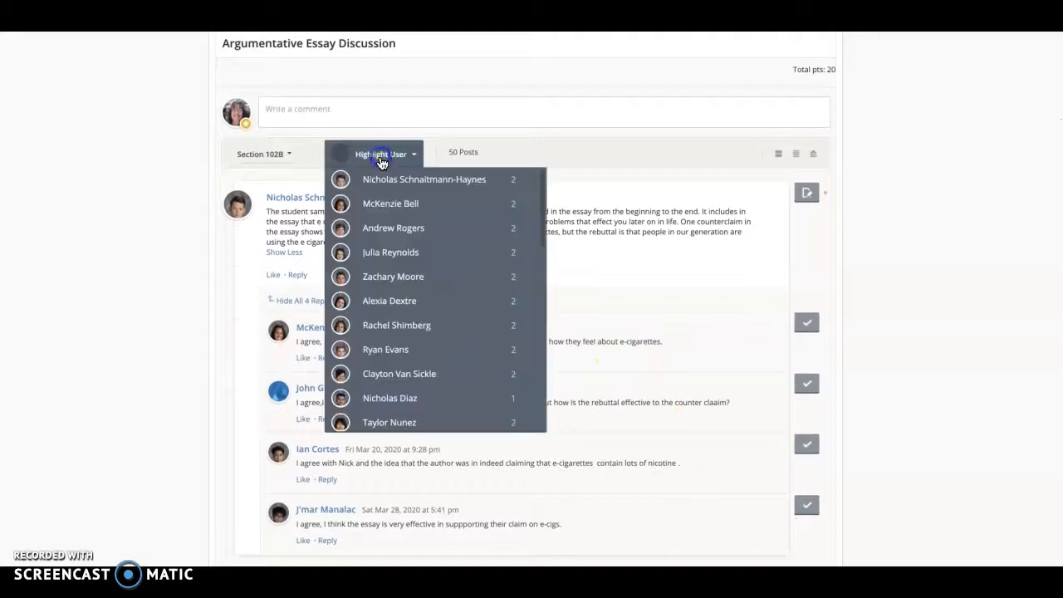
pyautogui.click(369, 178)
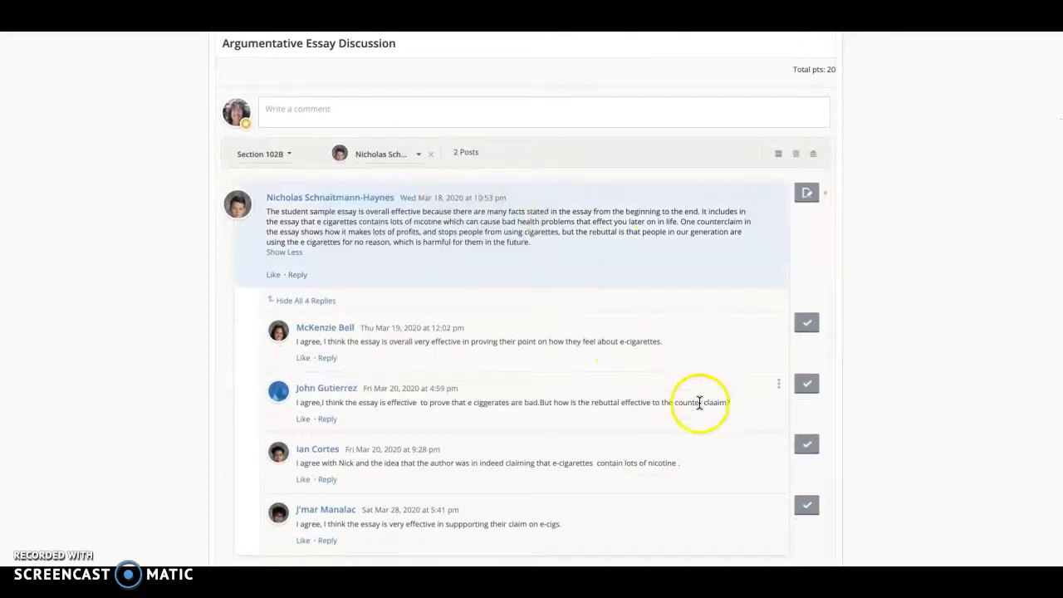
pyautogui.scroll(-2, 682, 423)
pyautogui.scroll(2, 682, 424)
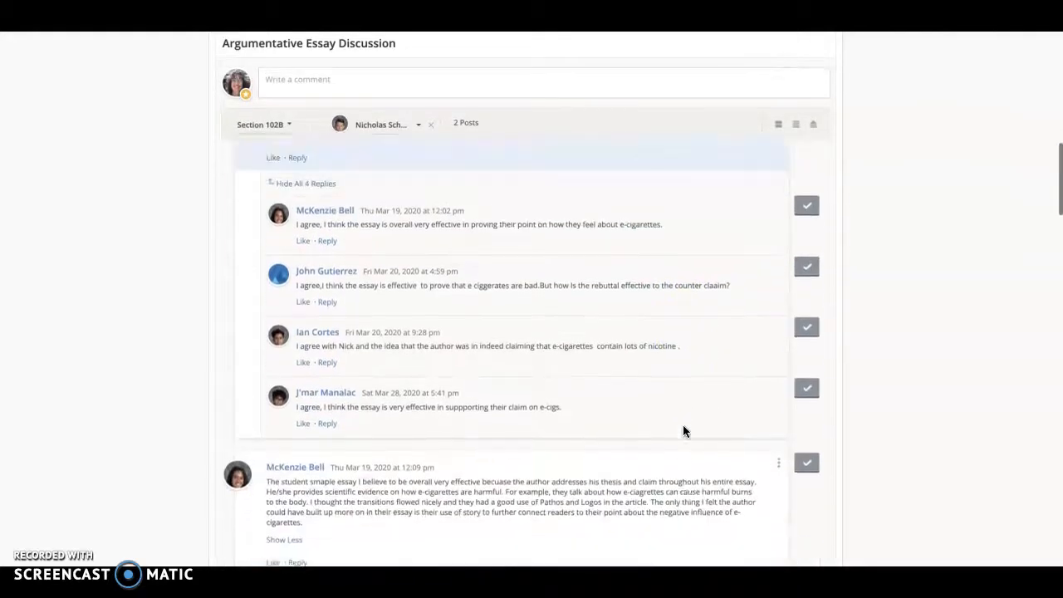
pyautogui.scroll(1, 682, 425)
pyautogui.scroll(-1, 756, 408)
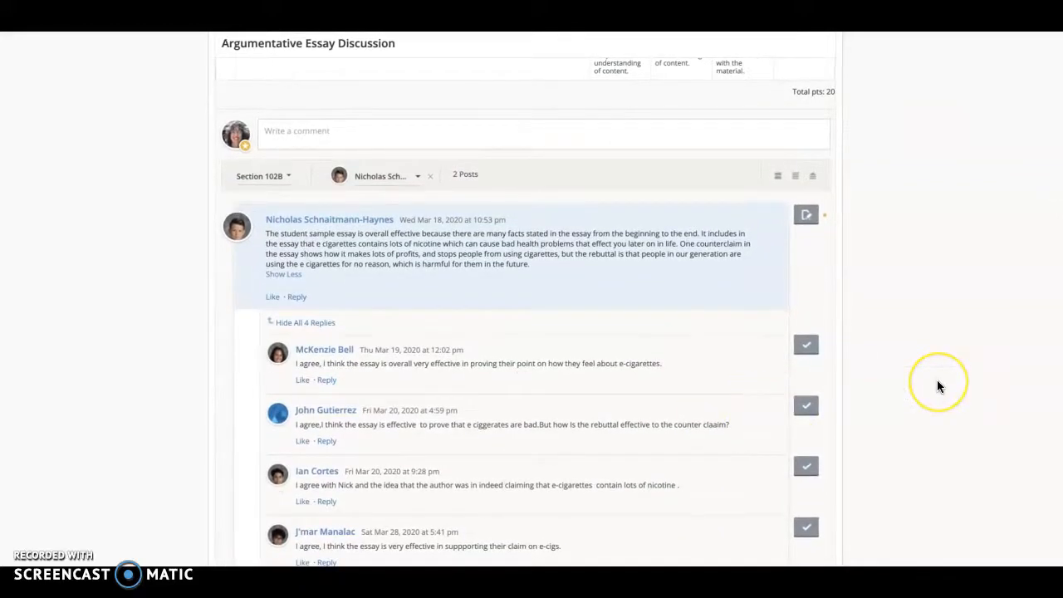
pyautogui.scroll(1, 937, 380)
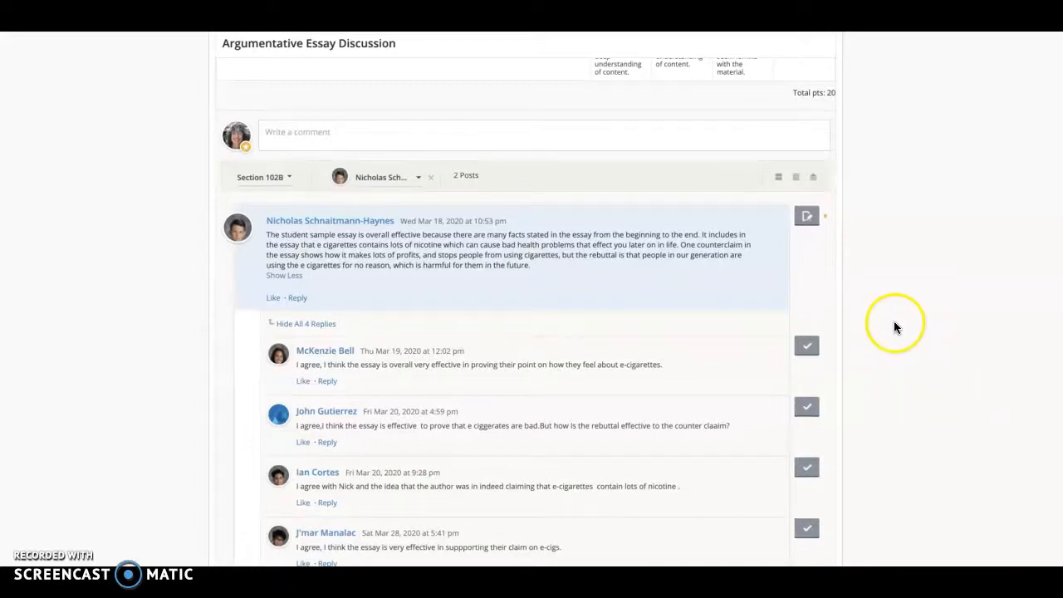
# Step: Open the overall discussion grade for the highlighted student and bring up its rubric to view all five criteria
pyautogui.click(809, 219)
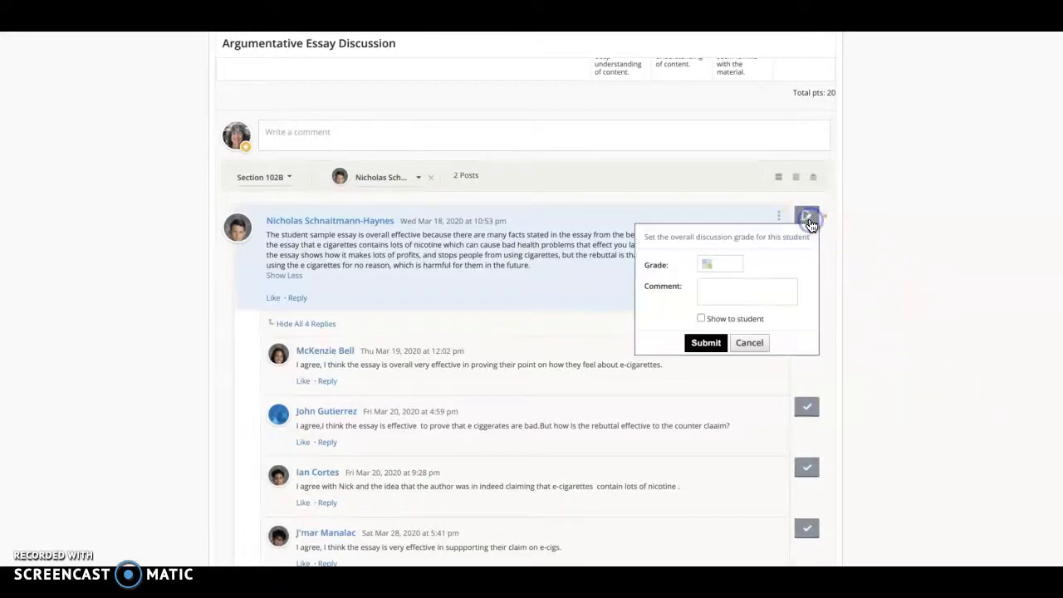
pyautogui.click(703, 265)
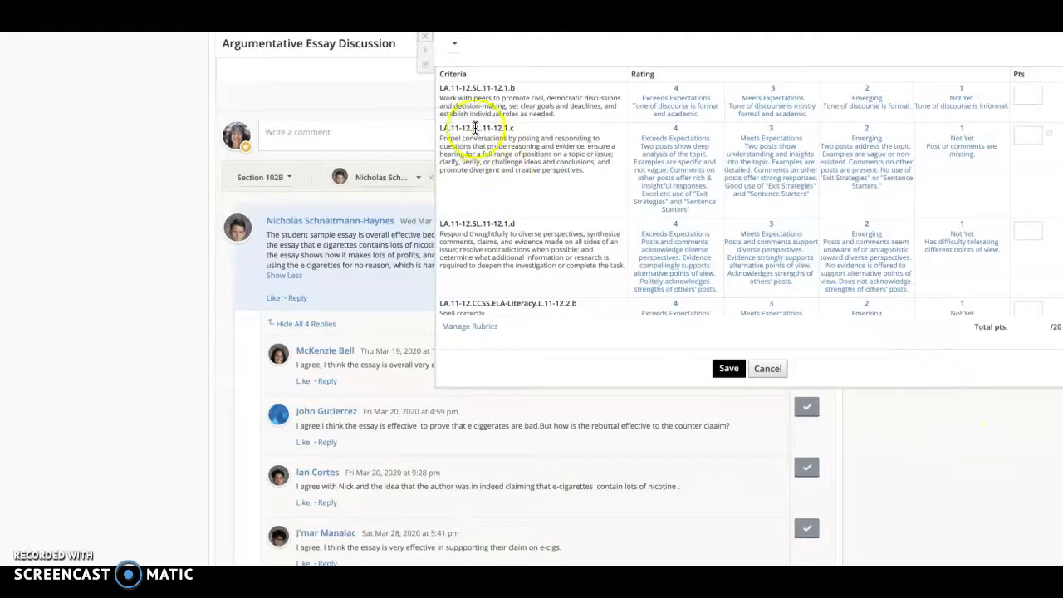
pyautogui.scroll(-2, 517, 298)
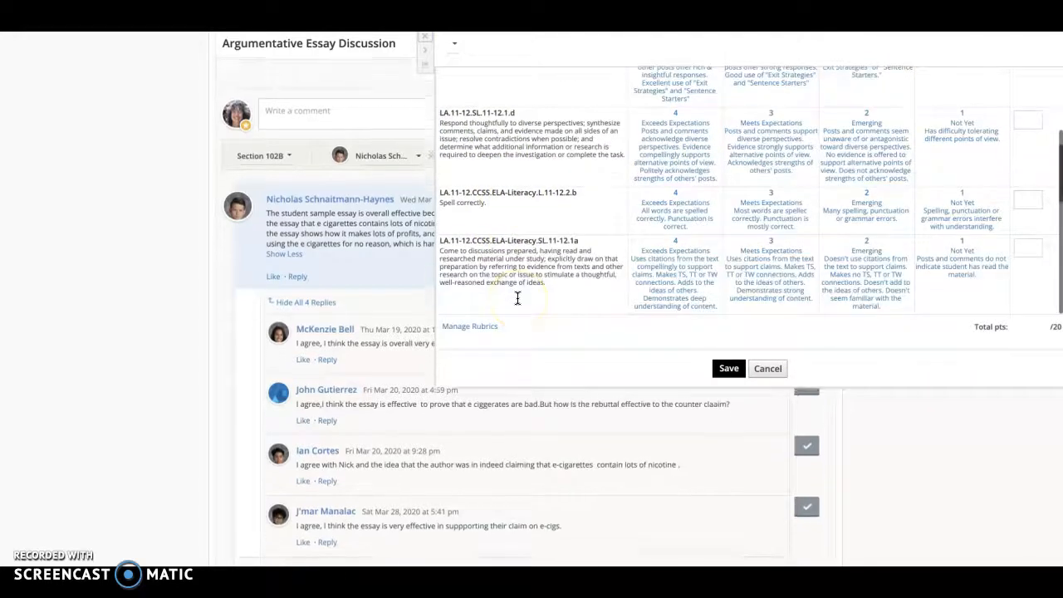
pyautogui.scroll(4, 518, 297)
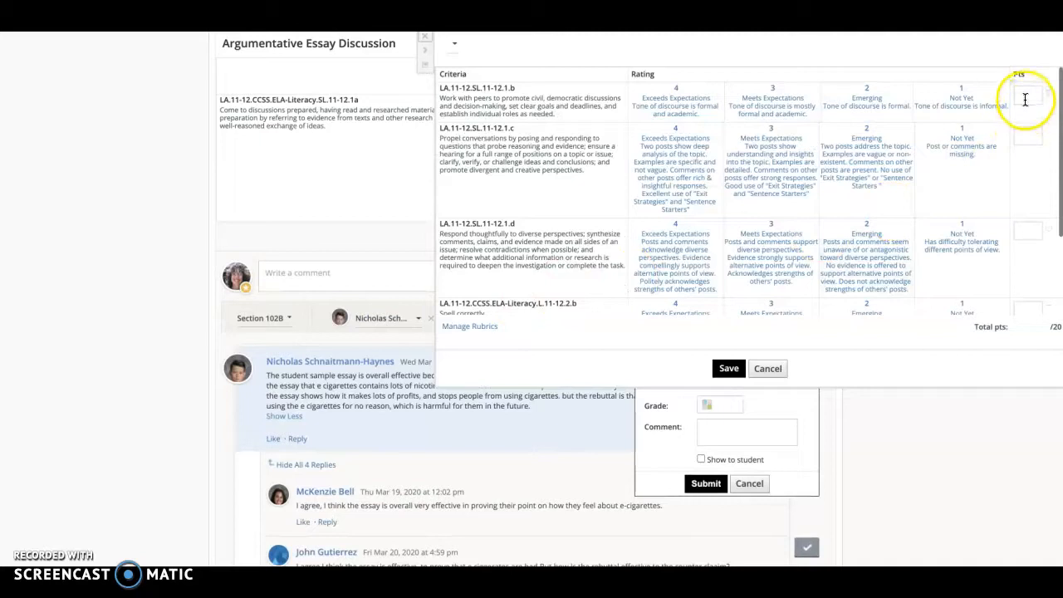
# Step: Rate the five discussion rubric criteria 2, 3, 3, 2 and 3 points in order, and save the rubric
pyautogui.click(875, 105)
pyautogui.click(778, 147)
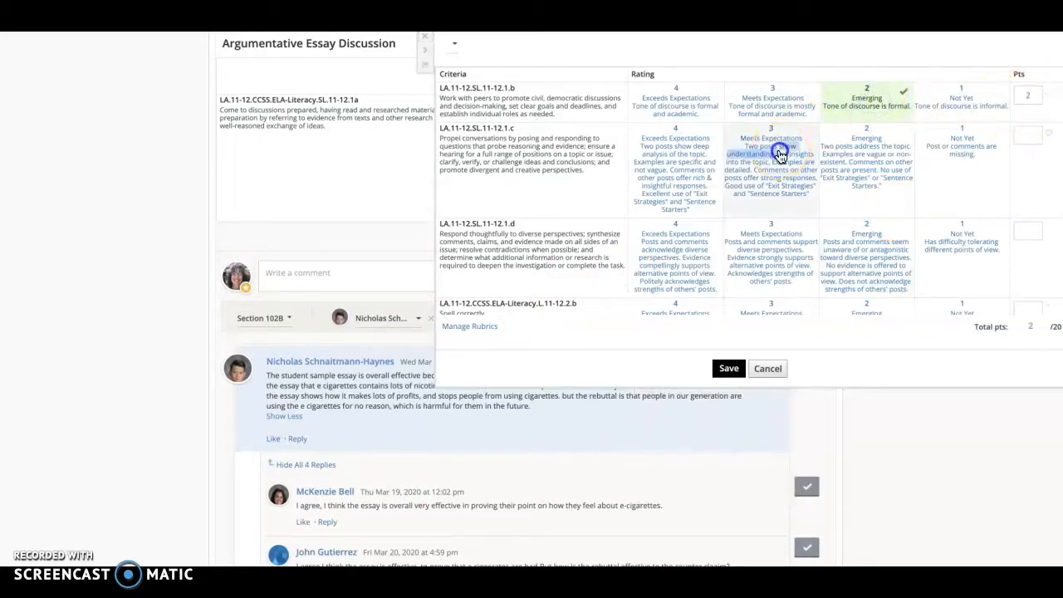
pyautogui.click(778, 238)
pyautogui.scroll(-2, 887, 240)
pyautogui.click(857, 219)
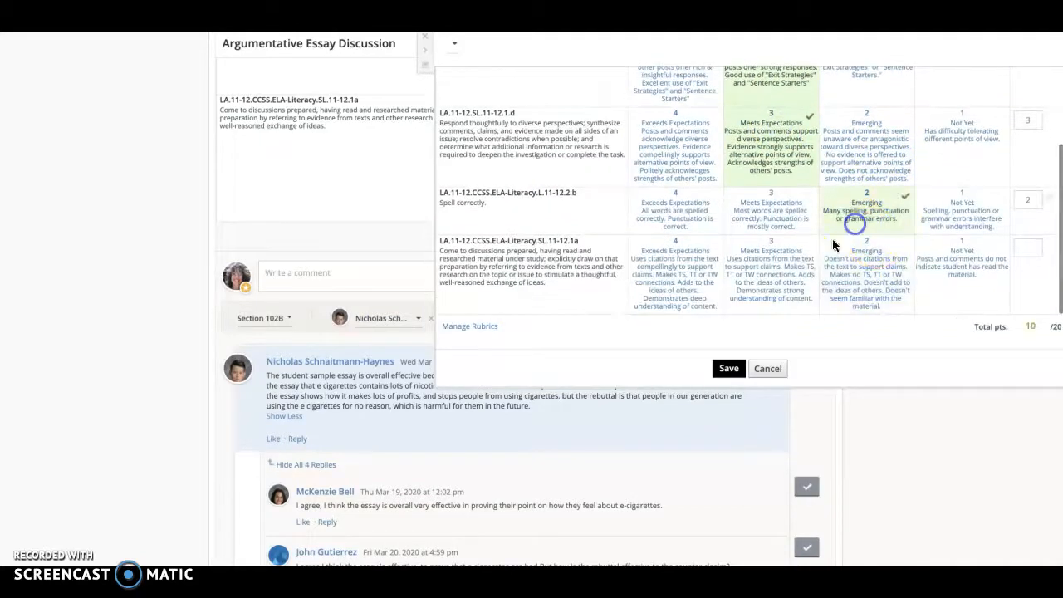
pyautogui.click(784, 250)
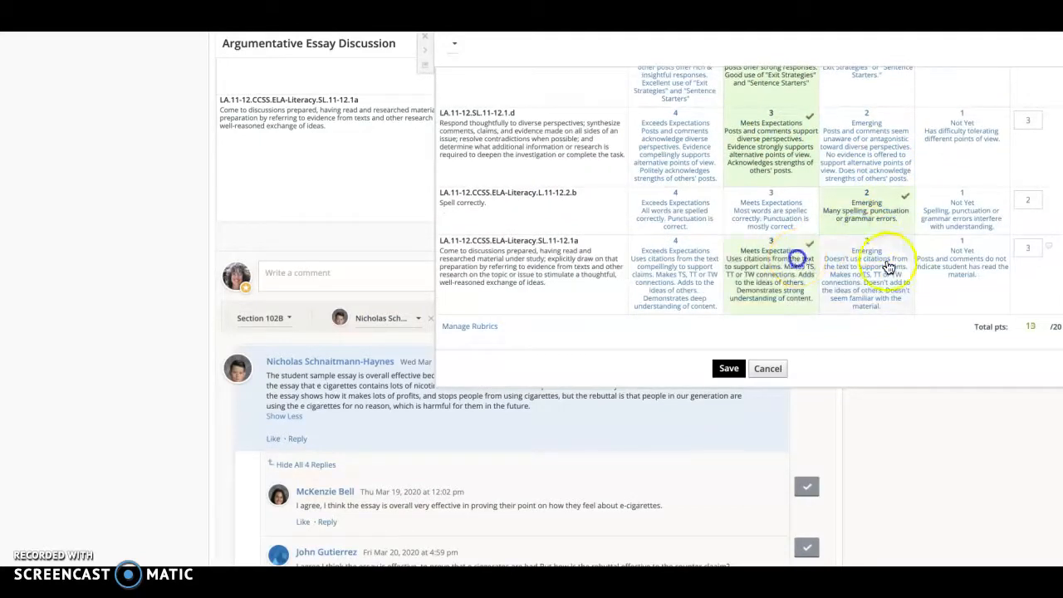
pyautogui.click(727, 370)
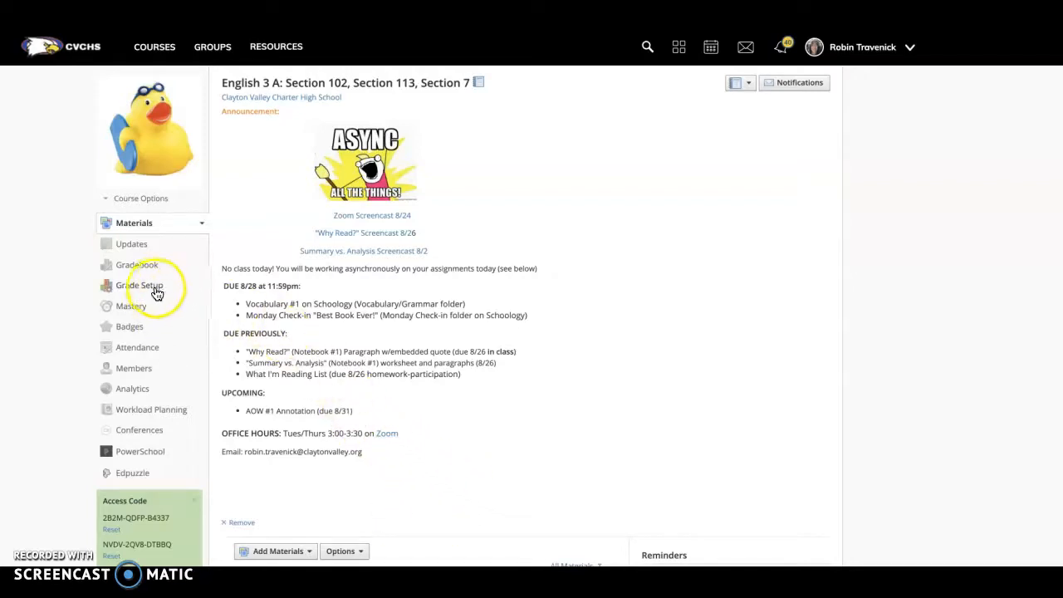
# Step: Open the Rubrics folder in the English 3 Semester 1 personal resources and look through the stored rubrics
pyautogui.click(277, 46)
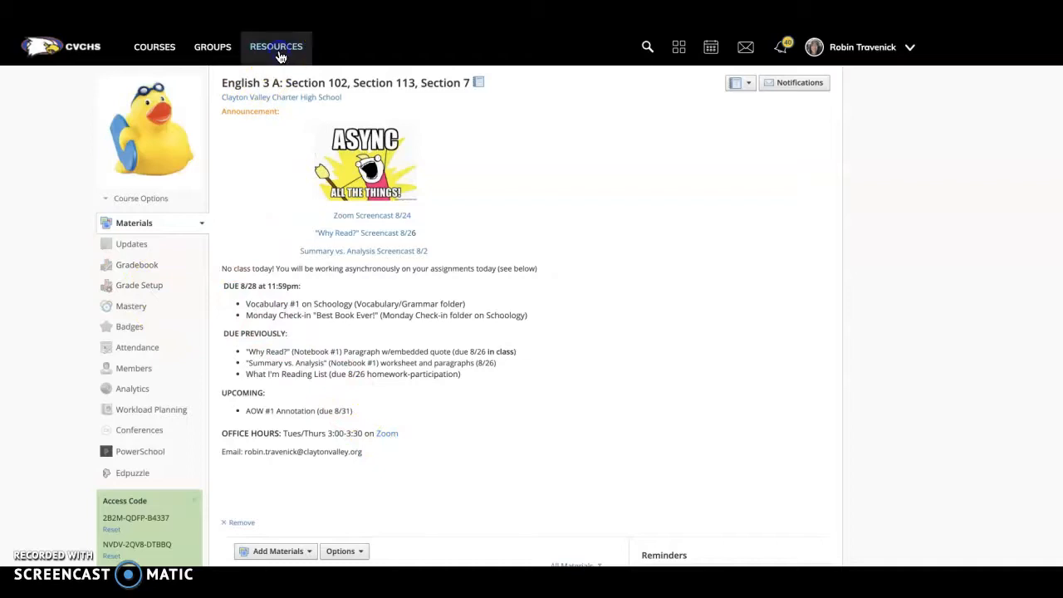
pyautogui.click(218, 125)
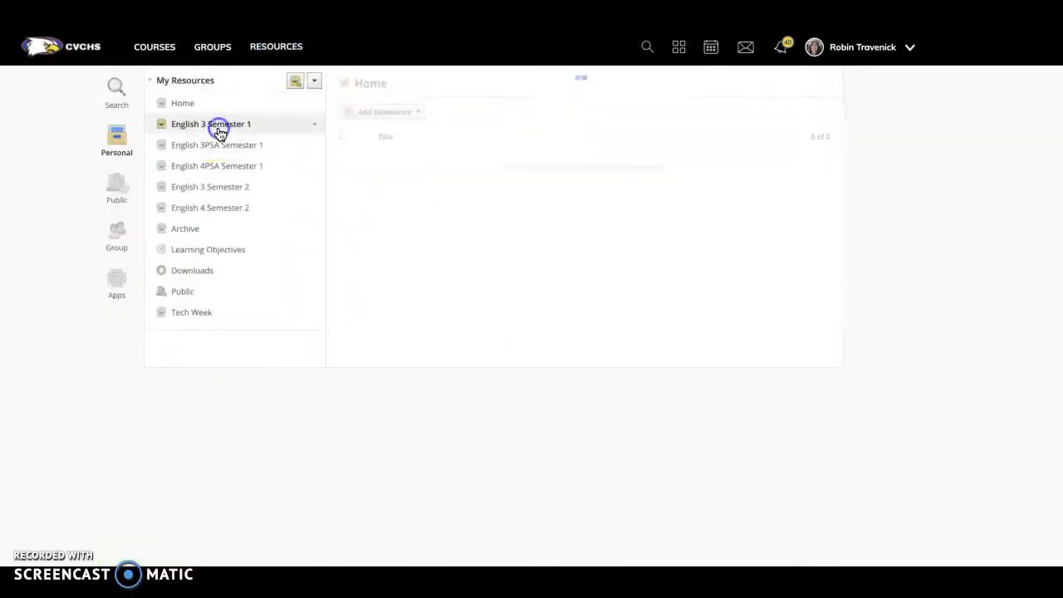
pyautogui.scroll(-5, 601, 366)
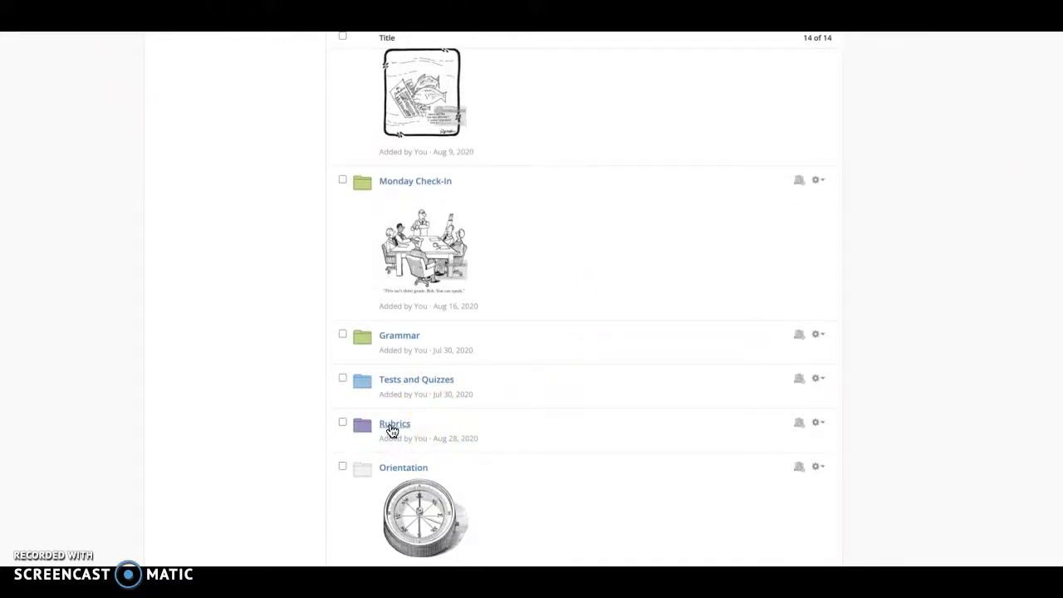
pyautogui.click(392, 427)
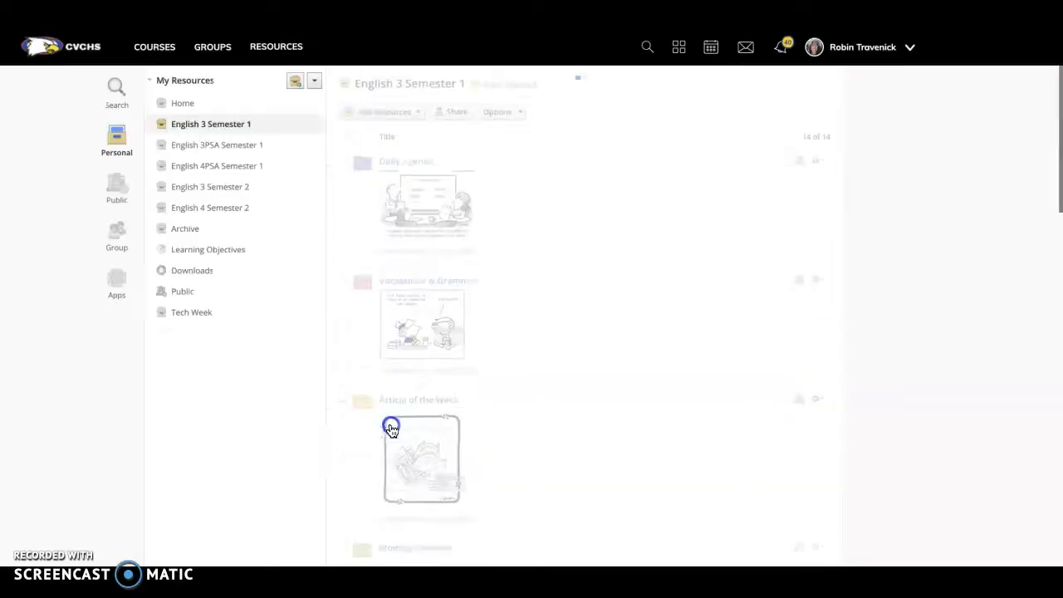
pyautogui.scroll(-3, 528, 422)
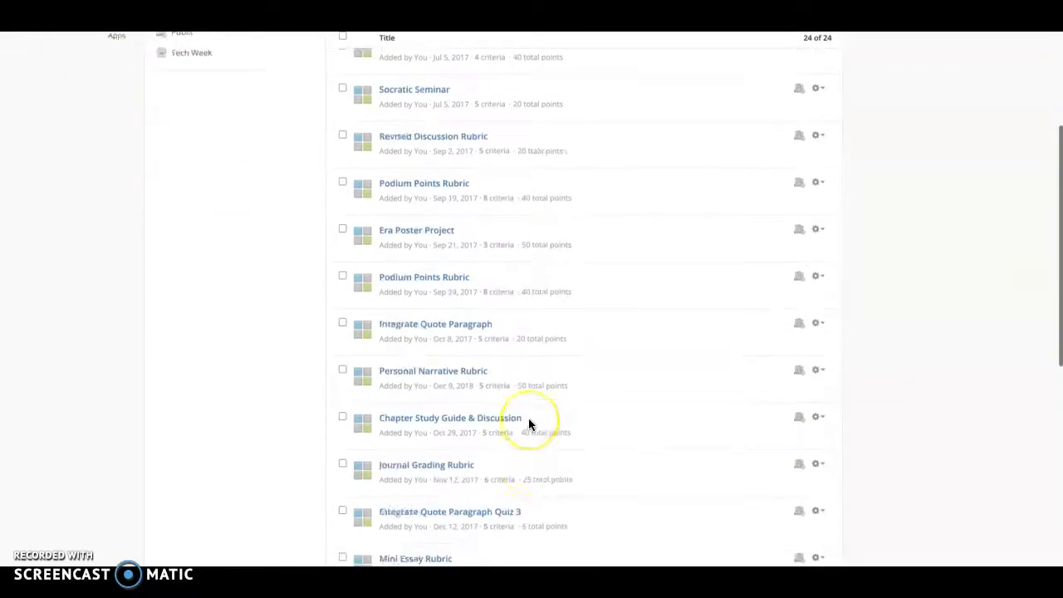
# Step: Look through the rest of the stored rubrics, and return to the English 3 Semester 1 collection to look over its folders
pyautogui.scroll(-5, 528, 424)
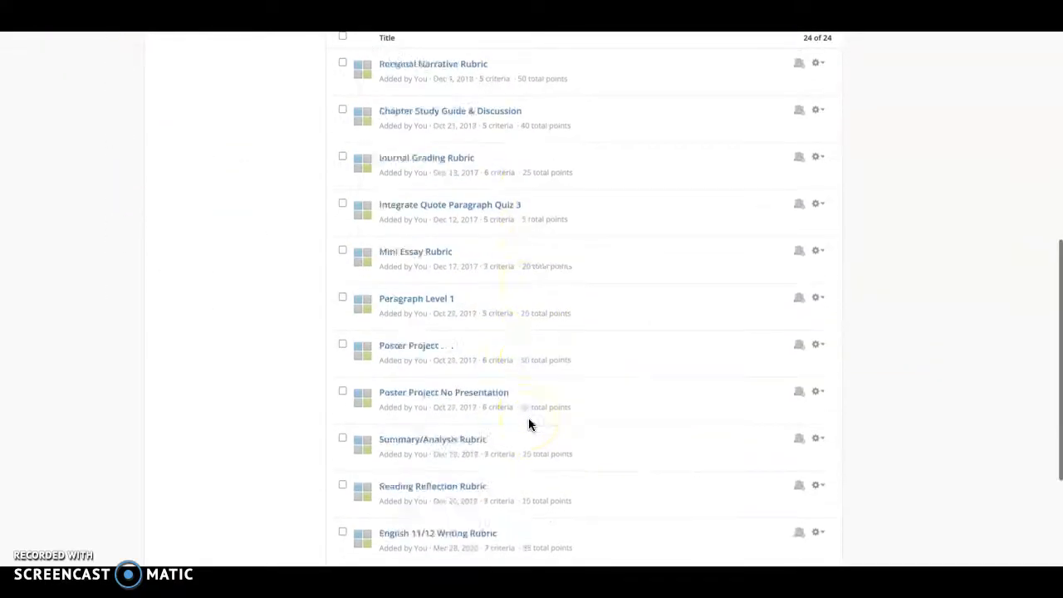
pyautogui.scroll(10, 528, 423)
pyautogui.click(386, 83)
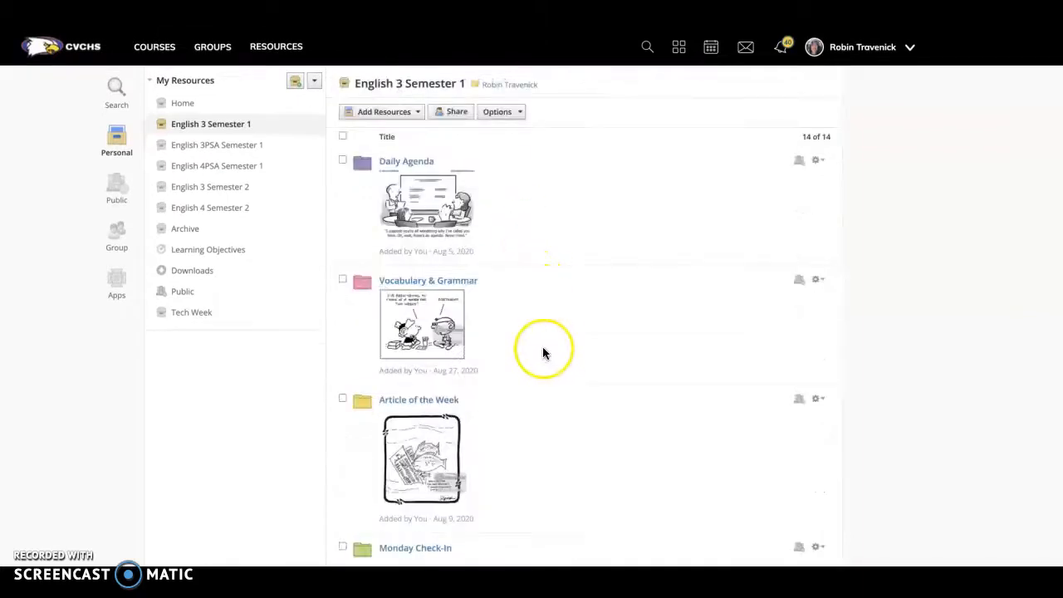
pyautogui.scroll(-4, 535, 440)
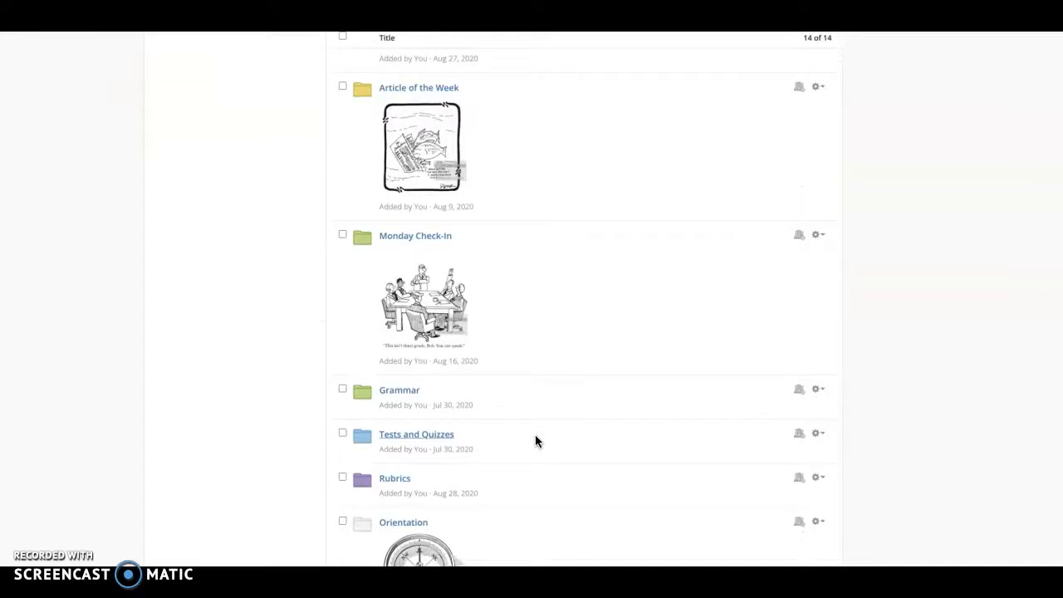
pyautogui.scroll(4, 538, 447)
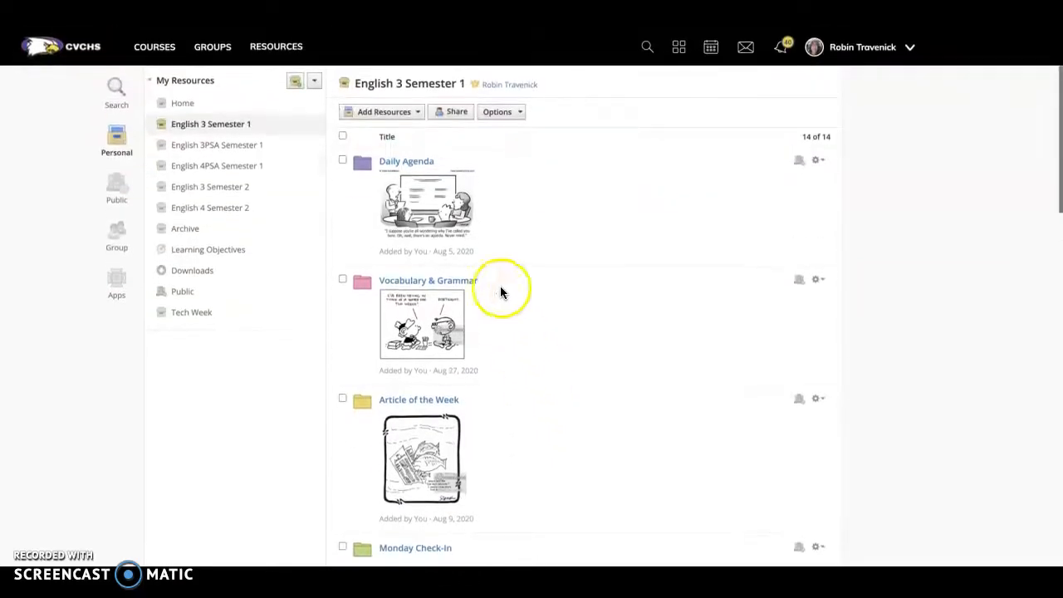
# Step: Open the rubric list in the English 3 A course's grade setup and view the options for the Article of the week rubric
pyautogui.click(159, 52)
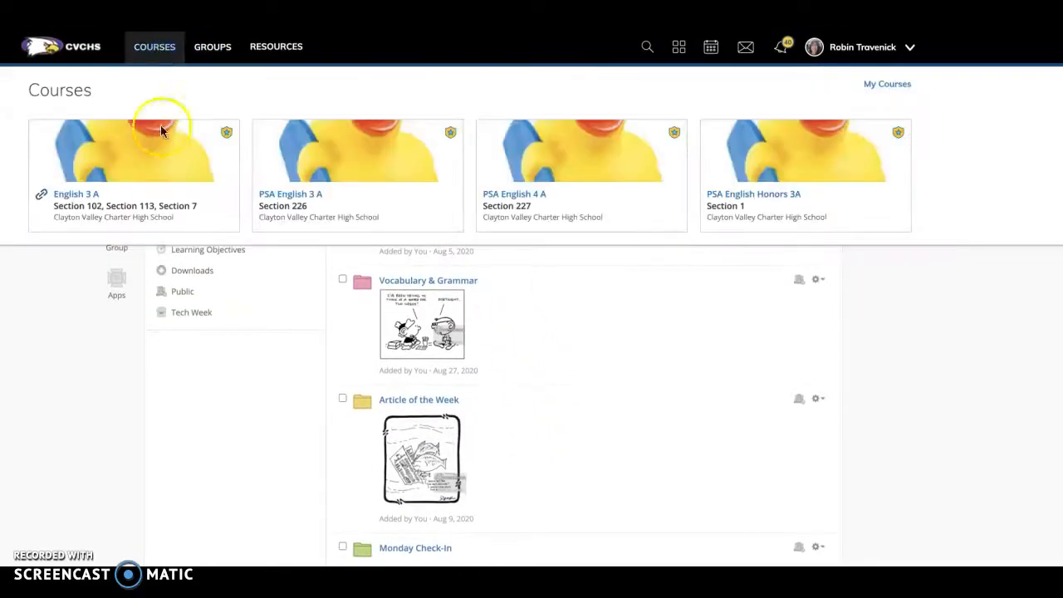
pyautogui.click(162, 161)
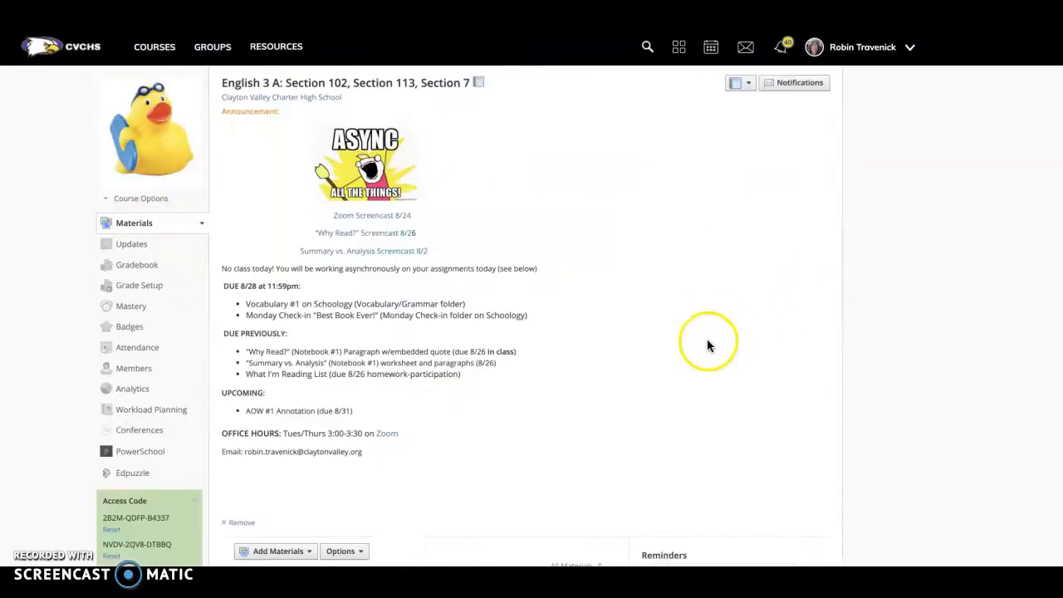
pyautogui.click(147, 291)
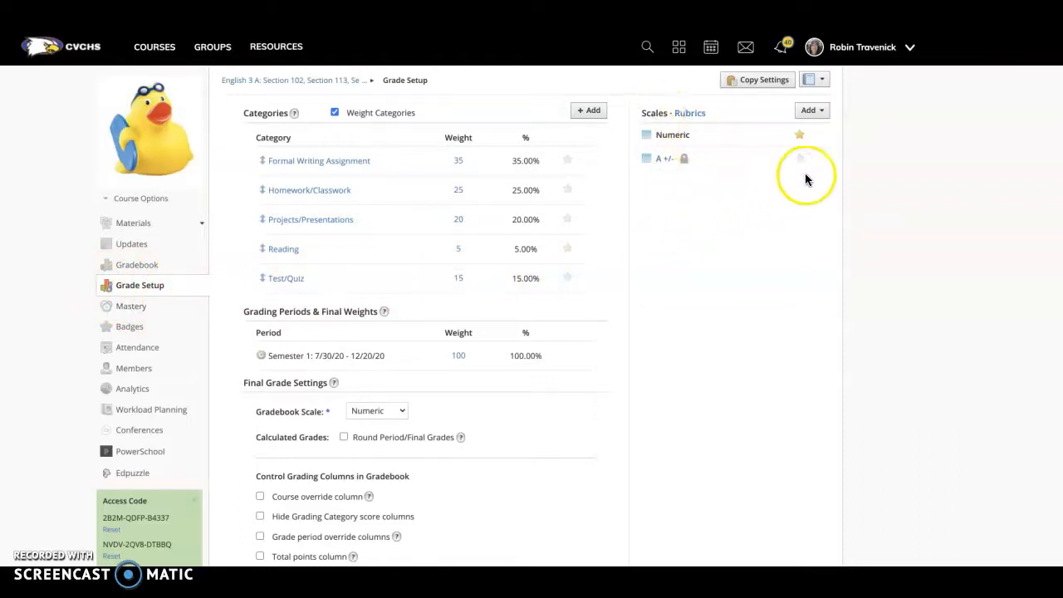
pyautogui.click(689, 117)
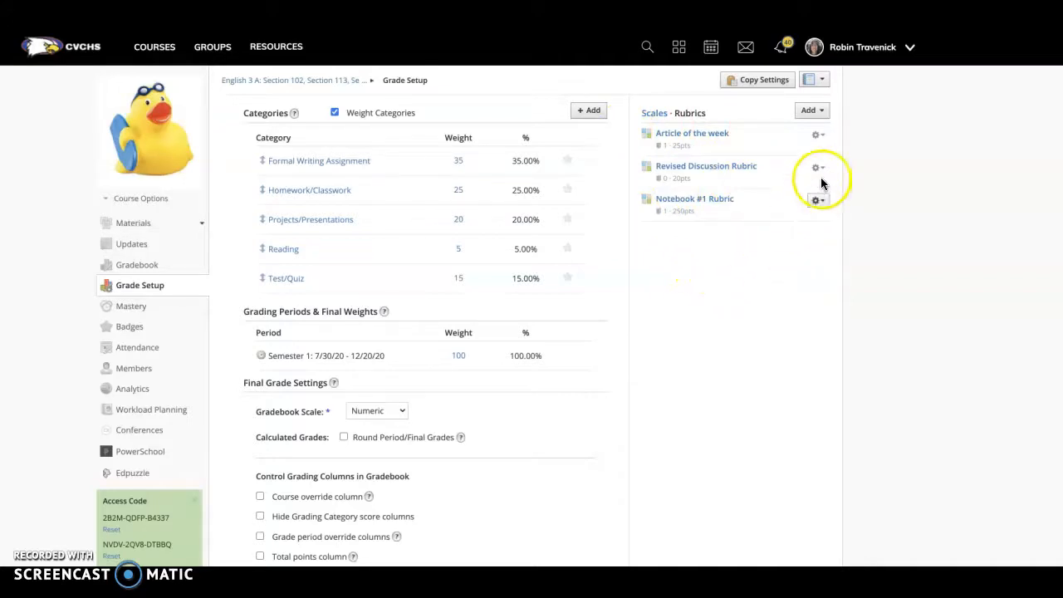
pyautogui.click(821, 138)
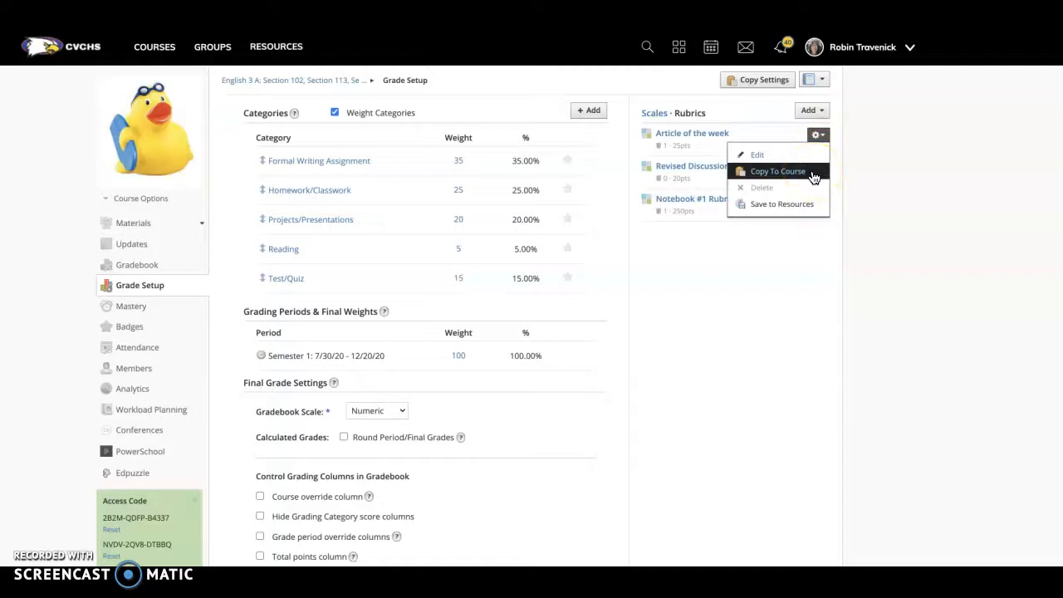
pyautogui.click(748, 261)
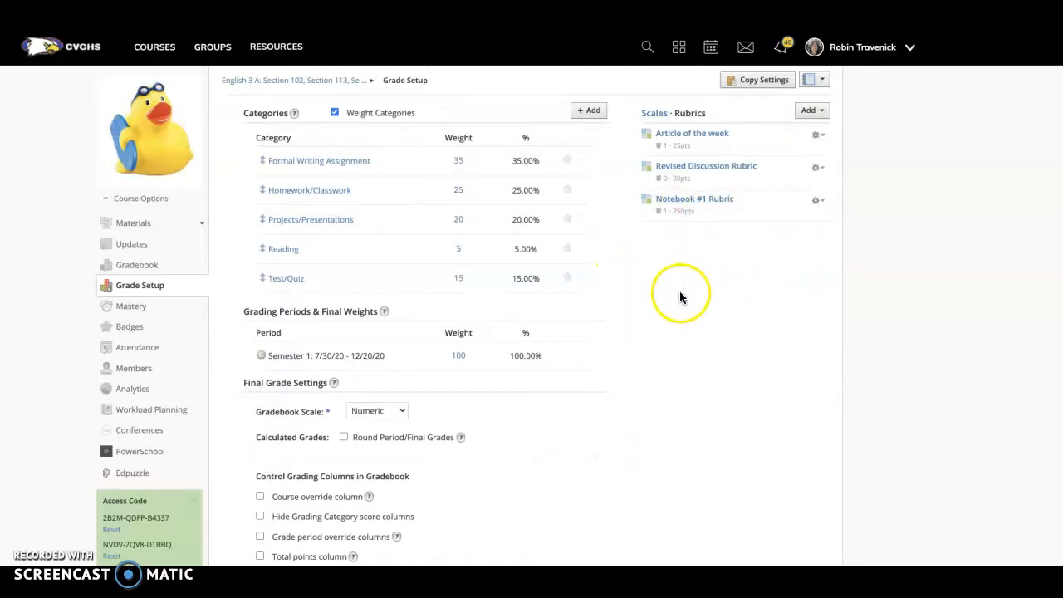
# Step: Return to the English 3 A course materials and start adding a new discussion
pyautogui.click(297, 83)
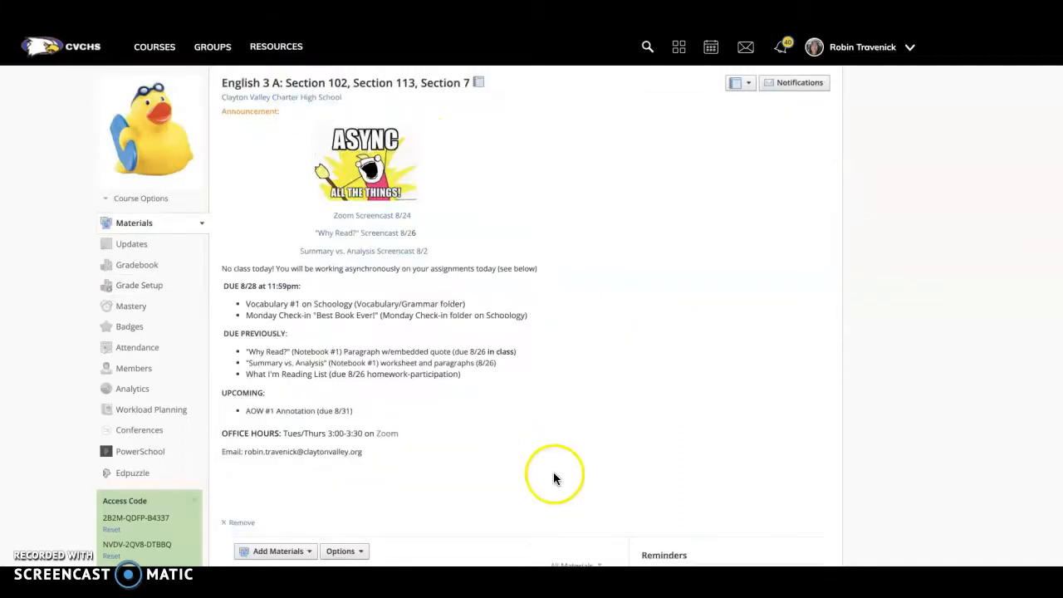
pyautogui.scroll(-4, 501, 475)
pyautogui.scroll(-2, 501, 475)
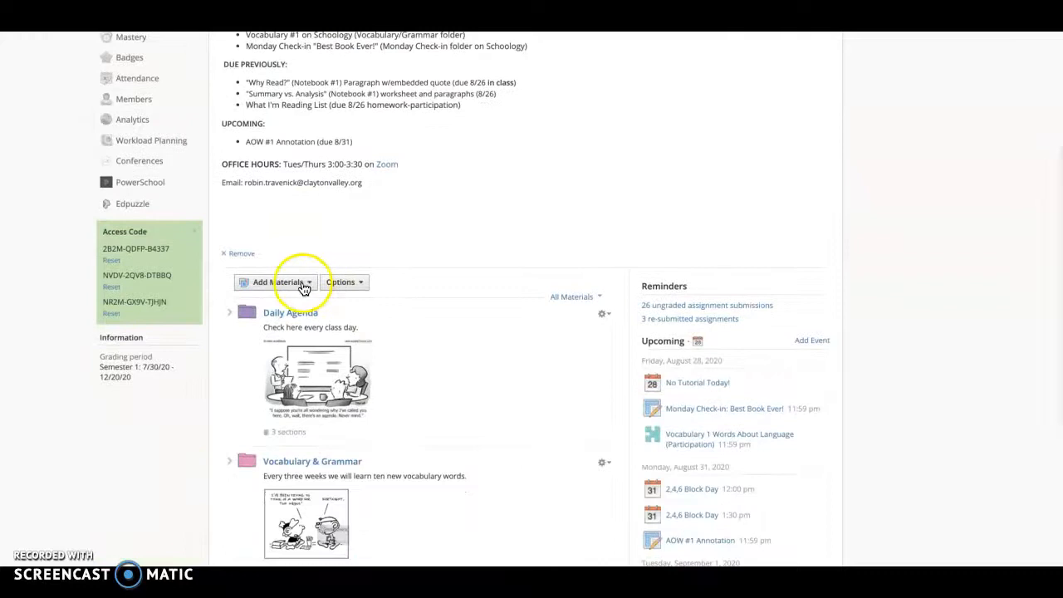
pyautogui.click(302, 283)
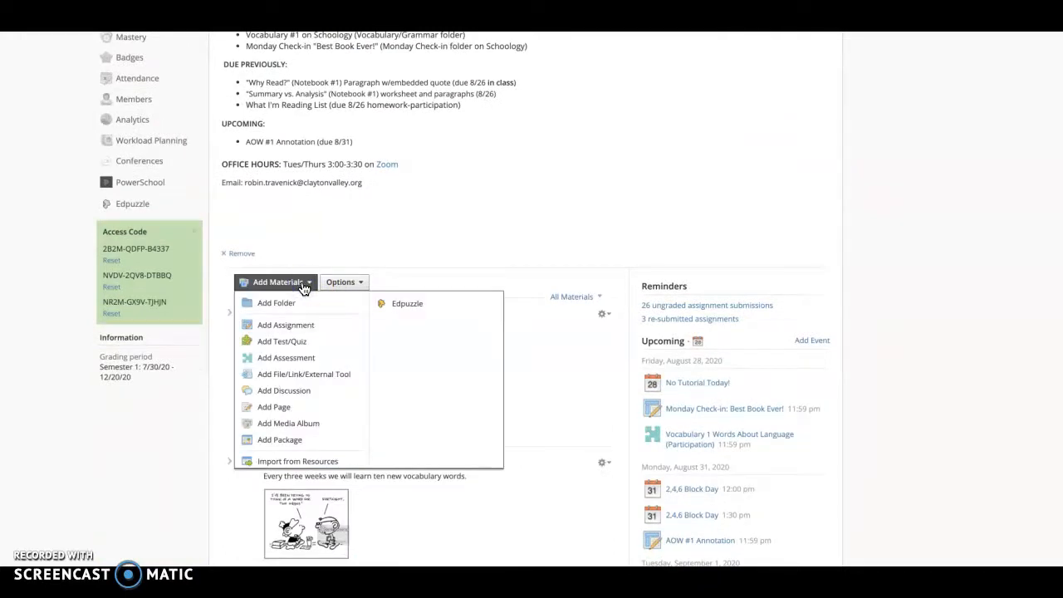
pyautogui.click(308, 399)
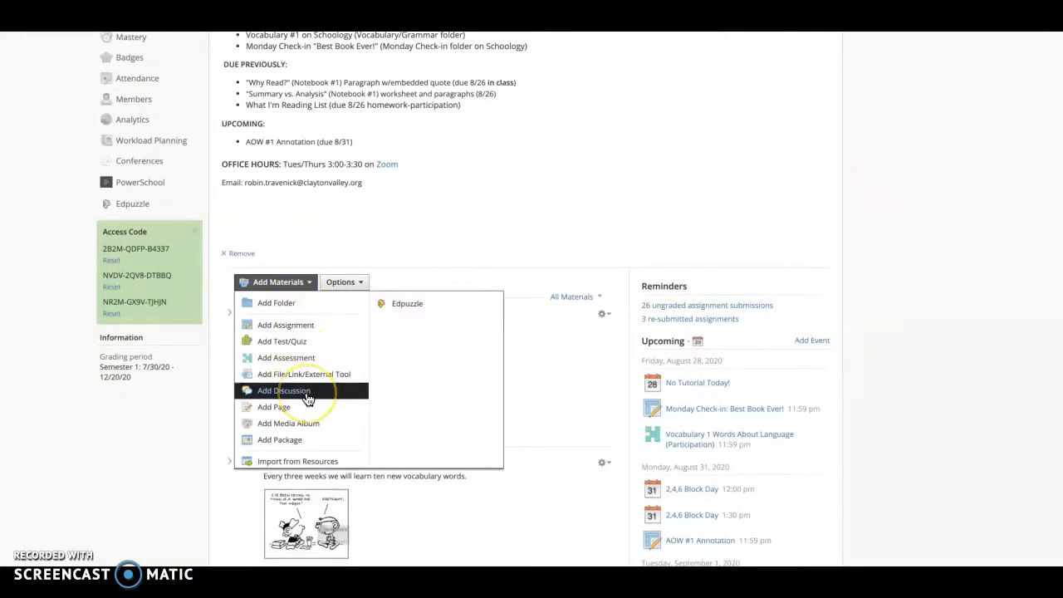
pyautogui.click(307, 398)
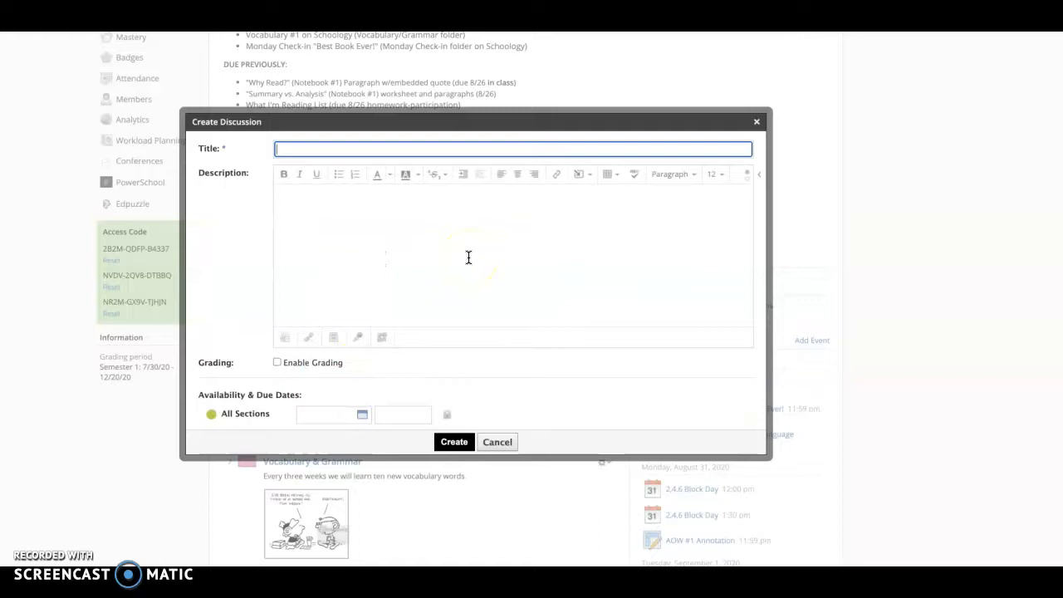
# Step: Title the discussion "How do you use Rubrics in your classroom?" and enter the description "1. Share a post and comment on two other posts."
pyautogui.write('How to')
pyautogui.press('BackSpace')
pyautogui.press('BackSpace')
pyautogui.write('do')
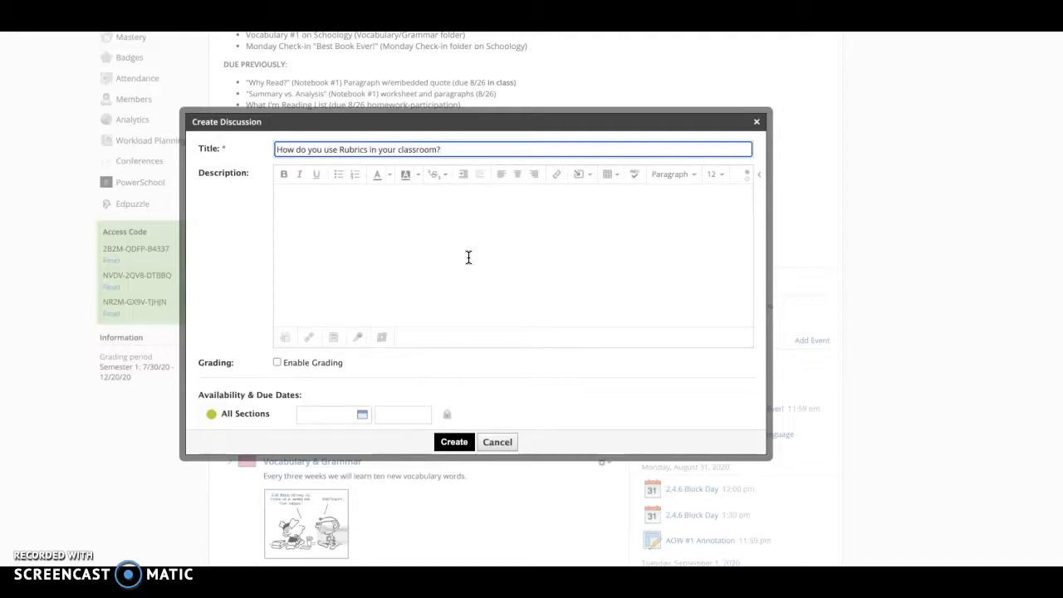
pyautogui.click(464, 209)
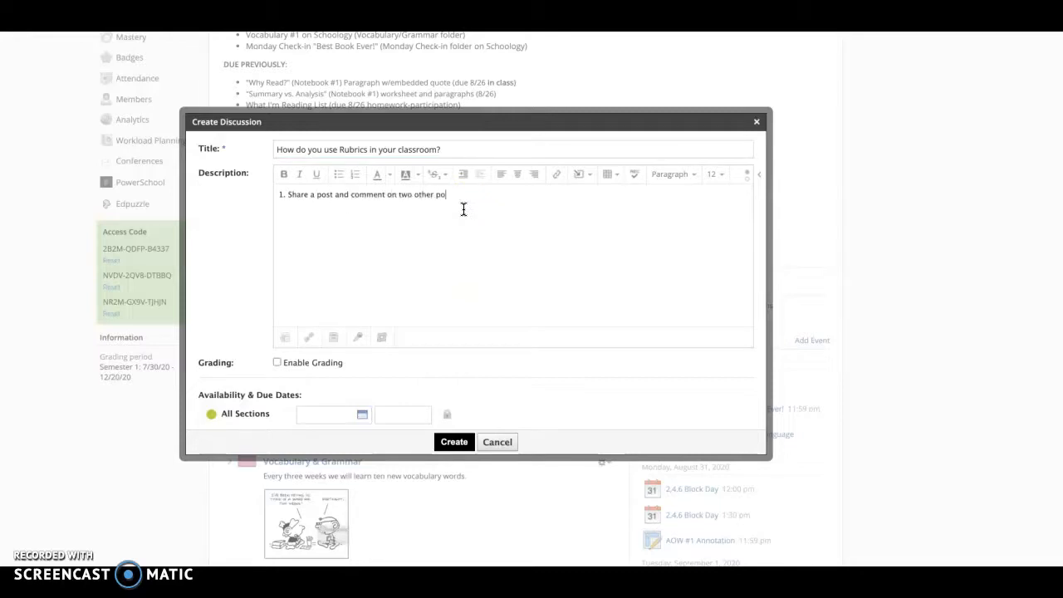
pyautogui.click(532, 271)
# Step: Set the discussion's due date for all sections to 8/28/20
pyautogui.scroll(-3, 531, 278)
pyautogui.click(362, 278)
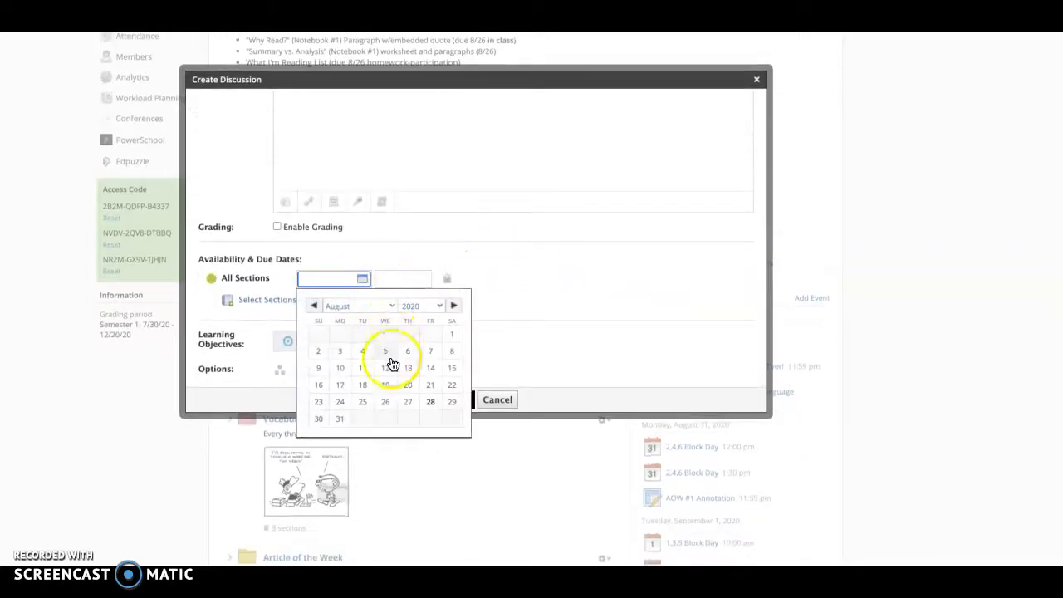
pyautogui.click(430, 401)
# Step: Browse the Common Core English Language Arts/Literacy (2010) learning objectives to the Grades 11-12 English Language Arts Speaking and Listening standards
pyautogui.scroll(-1, 480, 334)
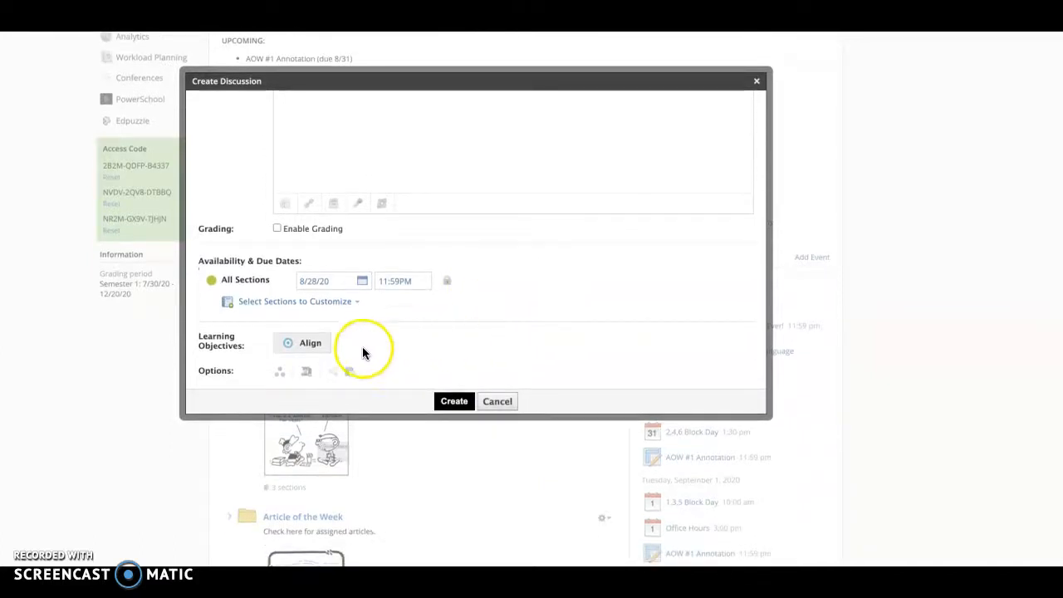
pyautogui.click(308, 344)
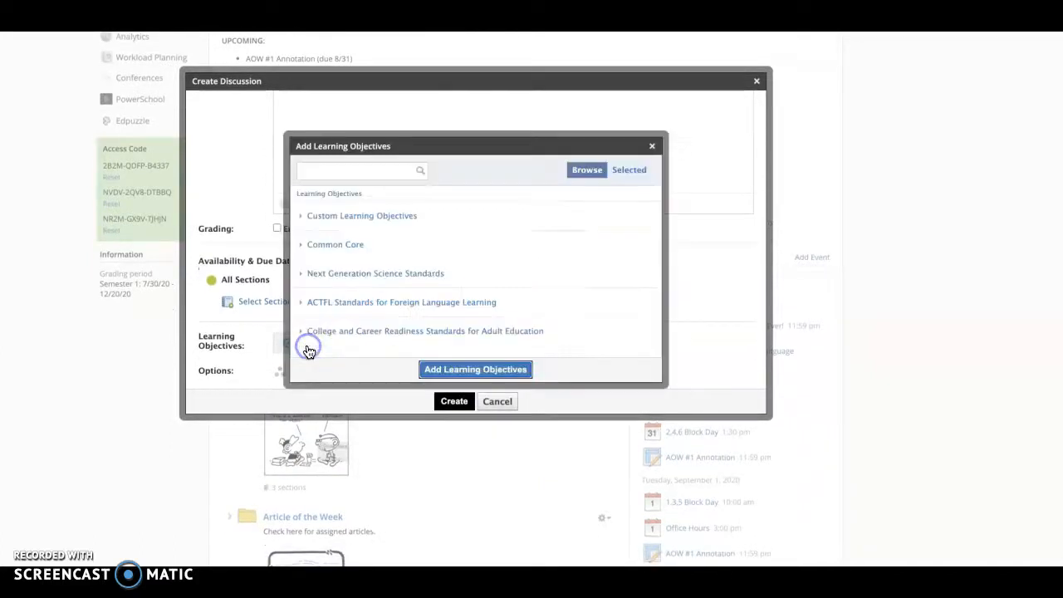
pyautogui.click(351, 245)
pyautogui.click(416, 221)
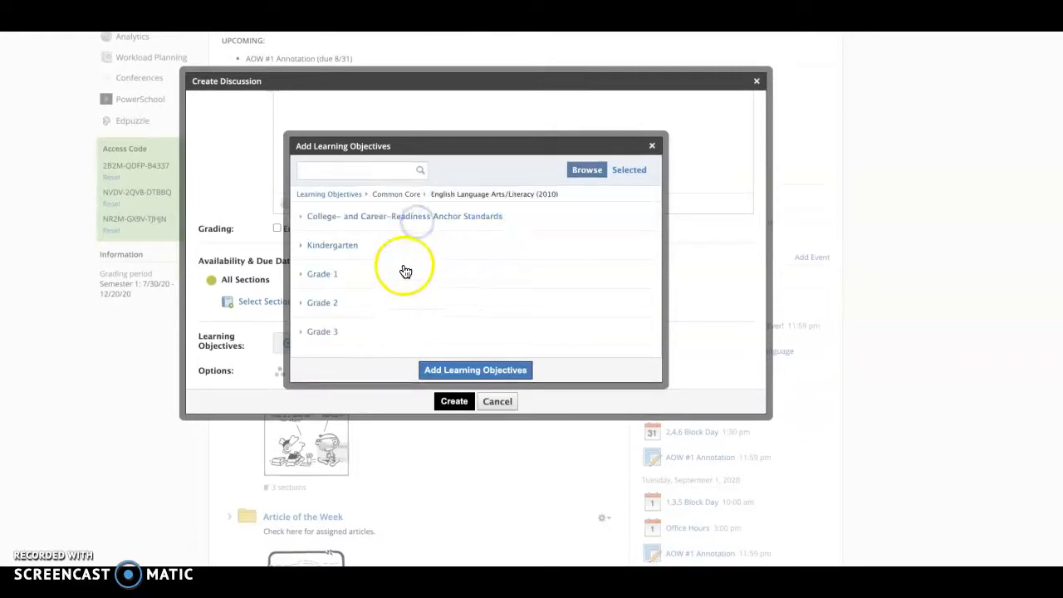
pyautogui.scroll(-10, 351, 310)
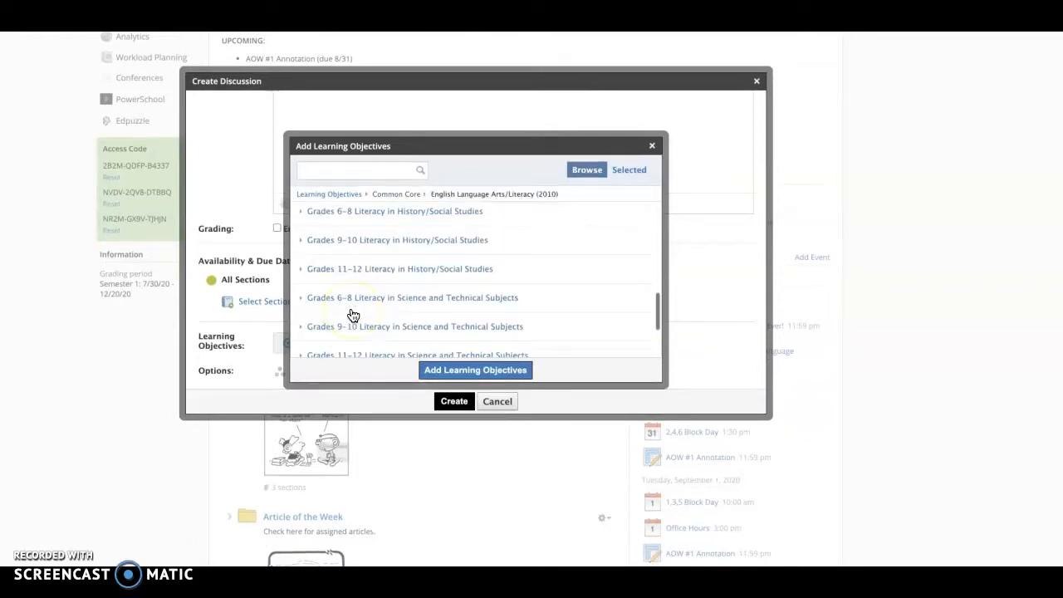
pyautogui.click(368, 269)
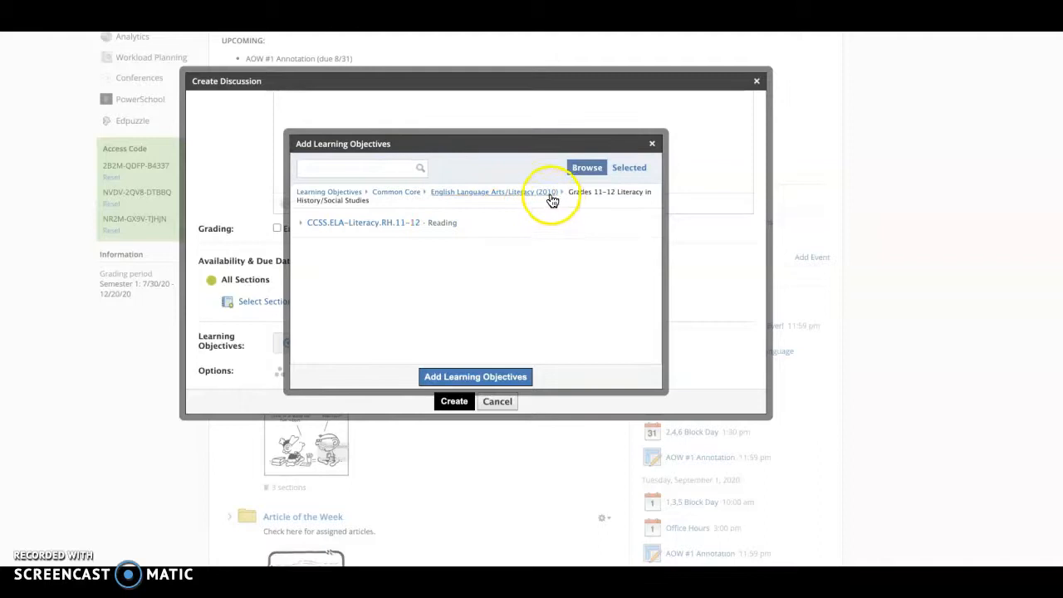
pyautogui.click(517, 194)
pyautogui.scroll(-3, 421, 289)
pyautogui.scroll(-2, 420, 289)
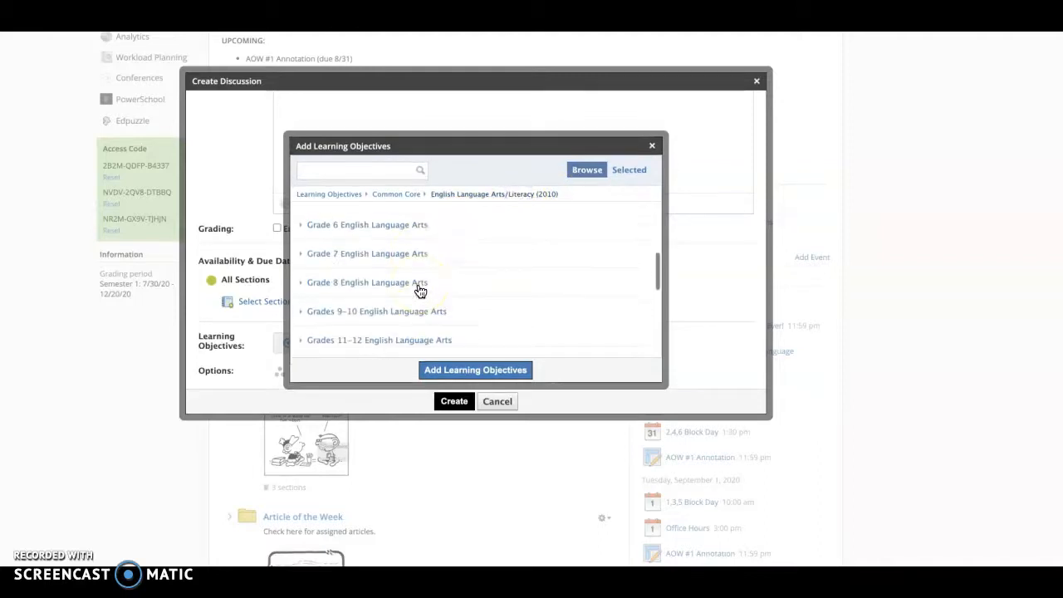
pyautogui.click(404, 340)
pyautogui.click(448, 281)
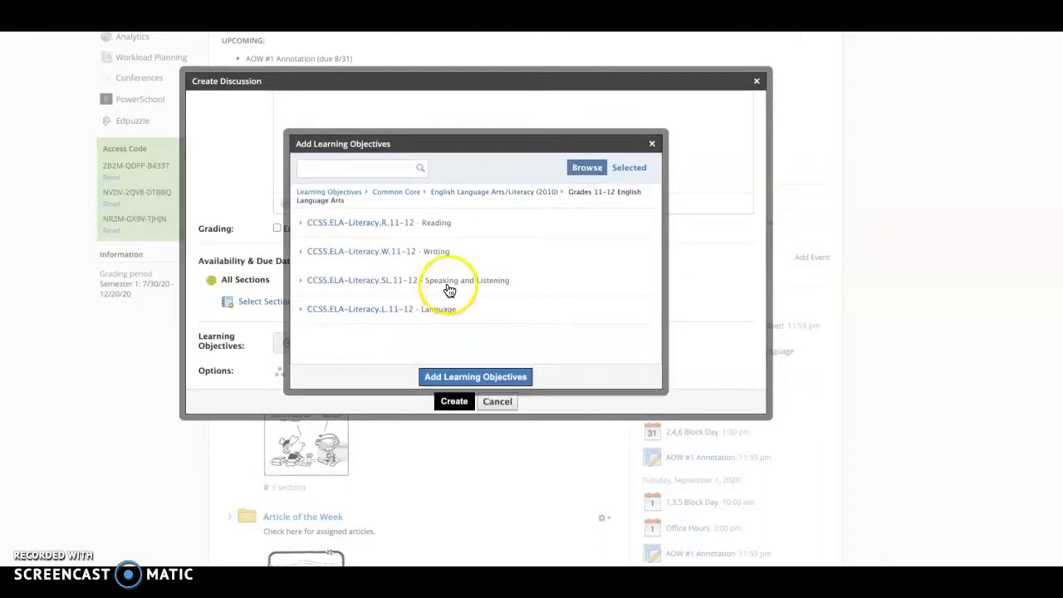
# Step: Align the discussion with learning objectives CCSS.ELA-Literacy.SL.11-12.1.a, SL.11-12.1.b and SL.11-12.1.c
pyautogui.click(404, 227)
pyautogui.click(474, 240)
pyautogui.click(470, 242)
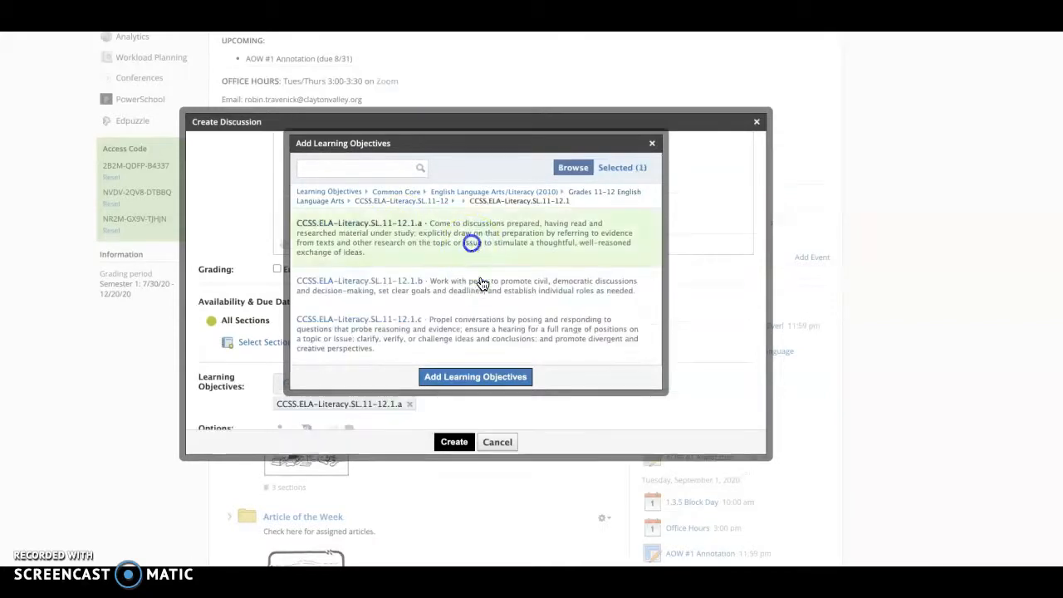
pyautogui.click(482, 288)
pyautogui.click(490, 331)
pyautogui.click(475, 376)
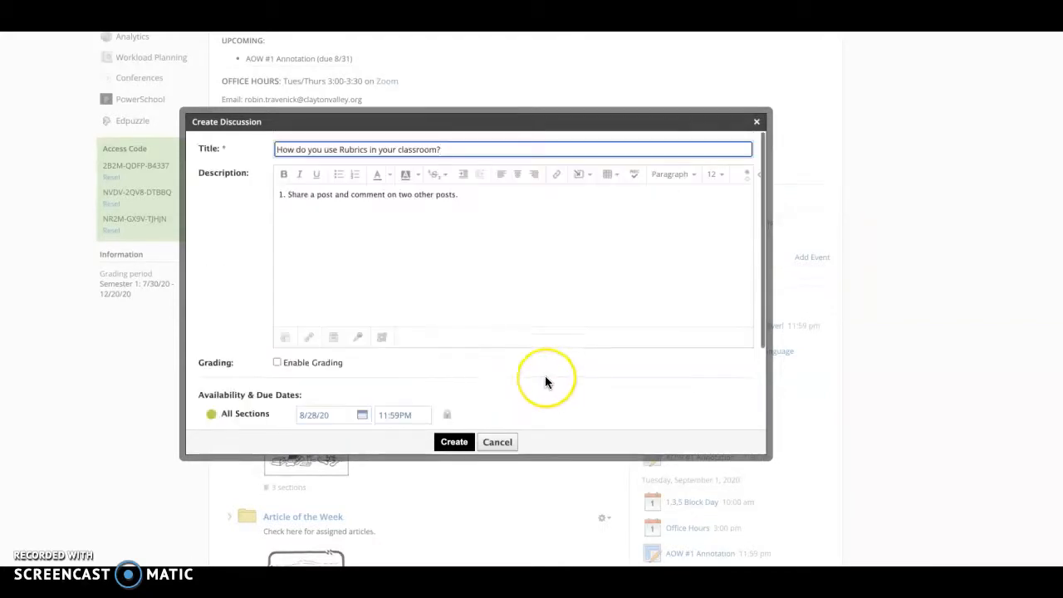
# Step: Enable grading for the discussion and assign it to the Homework/Classwork category
pyautogui.scroll(-3, 545, 375)
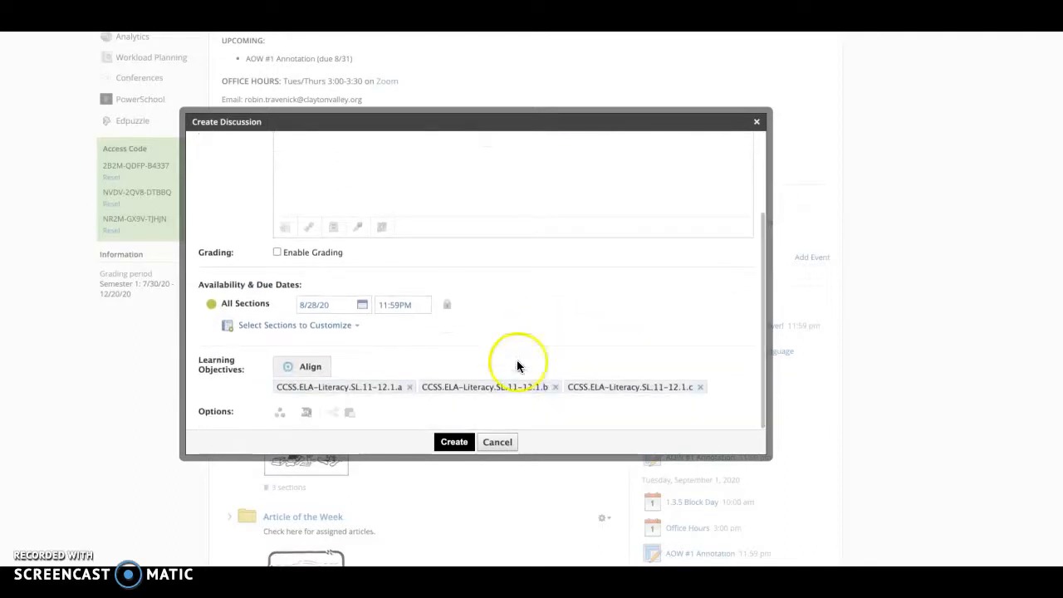
pyautogui.click(277, 252)
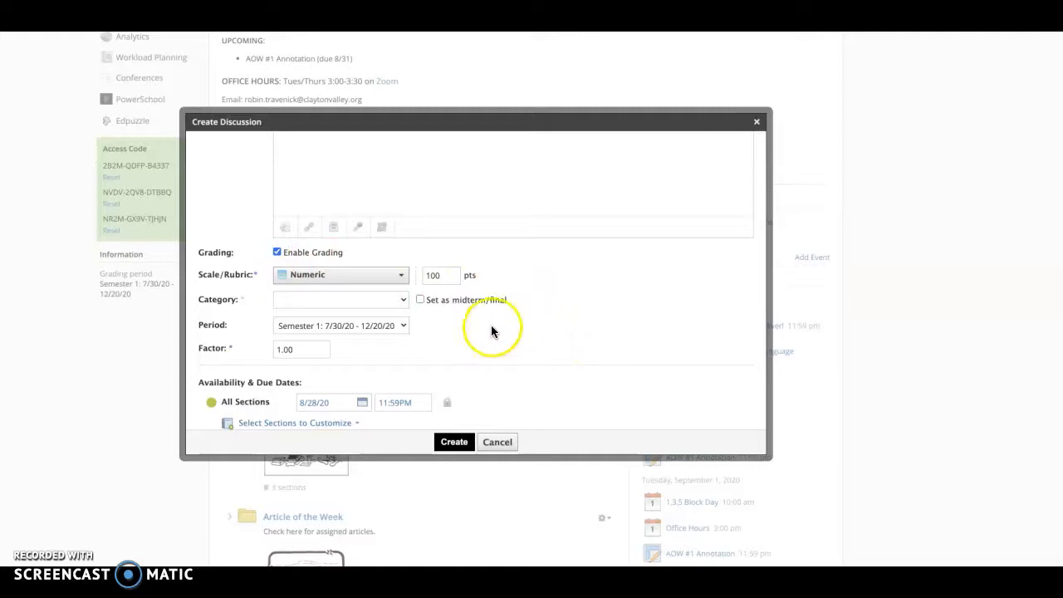
pyautogui.click(388, 300)
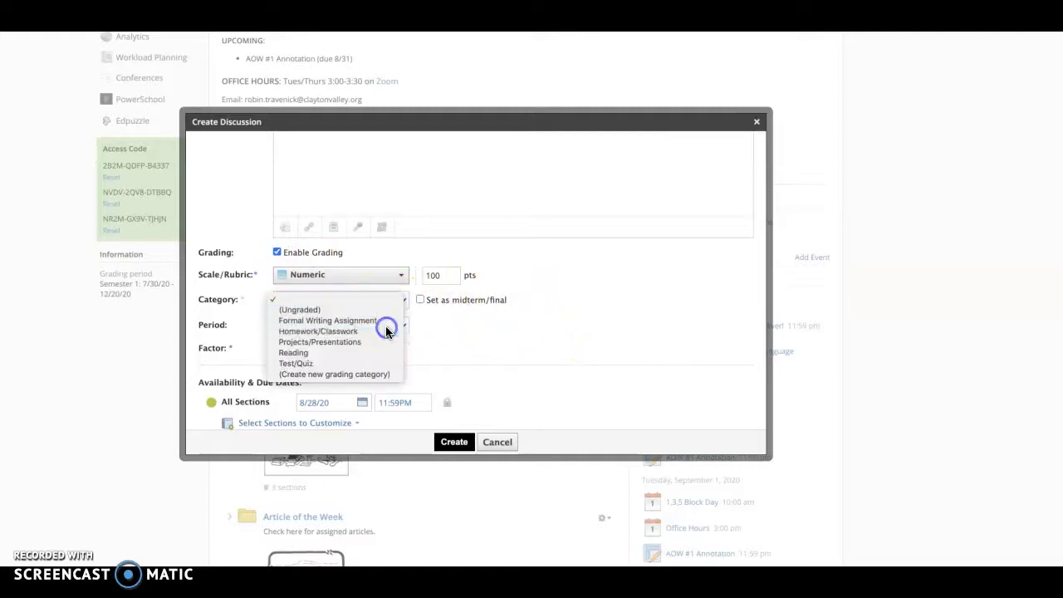
pyautogui.click(386, 327)
pyautogui.scroll(-1, 486, 332)
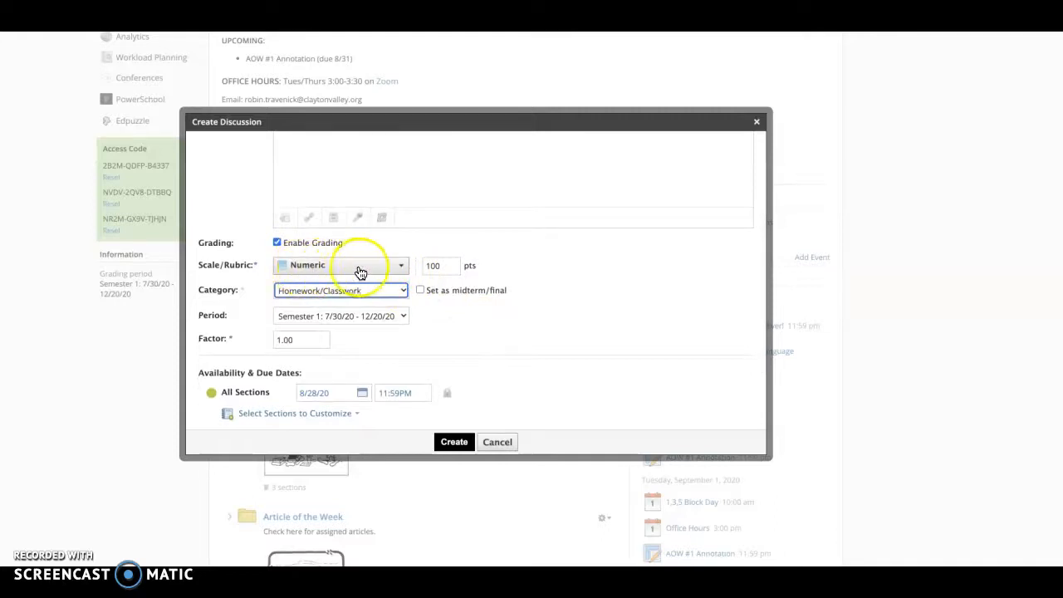
# Step: Choose to grade the discussion with a newly created rubric instead of the numeric scale, opening the rubric editor
pyautogui.doubleClick(432, 265)
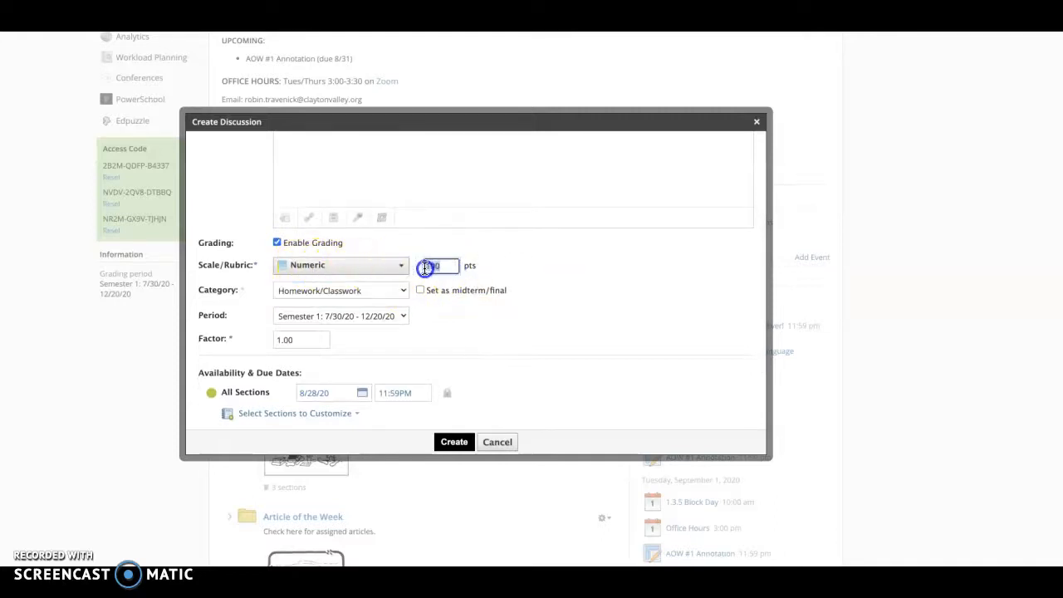
pyautogui.click(372, 270)
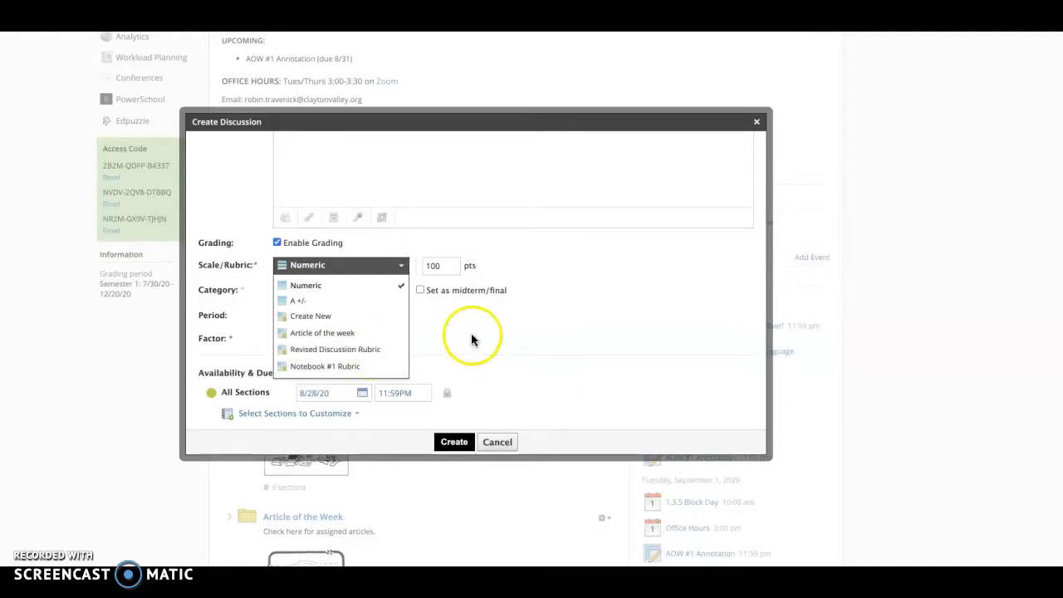
pyautogui.click(357, 325)
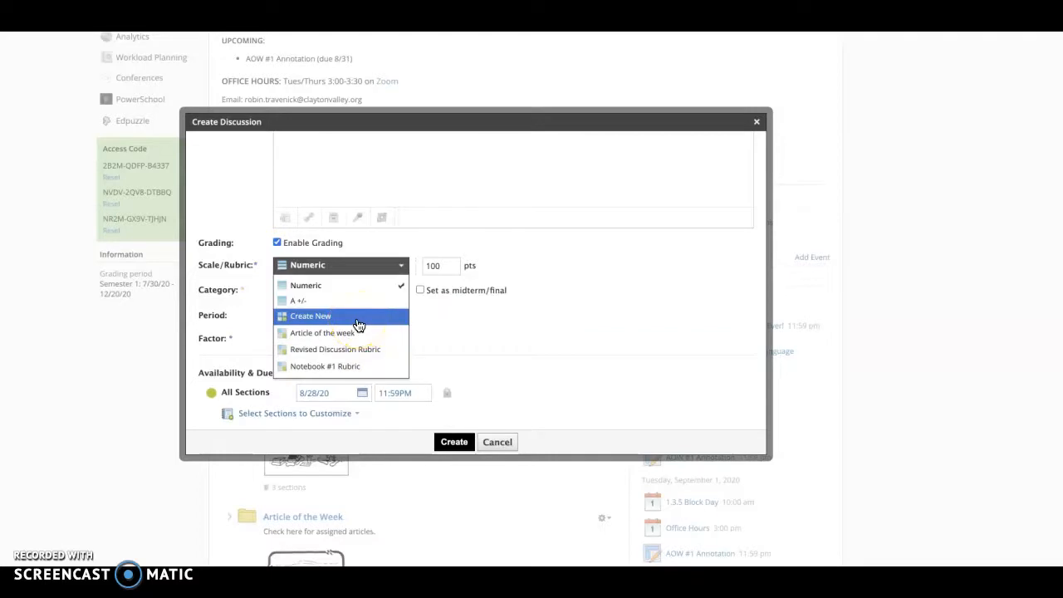
pyautogui.click(357, 325)
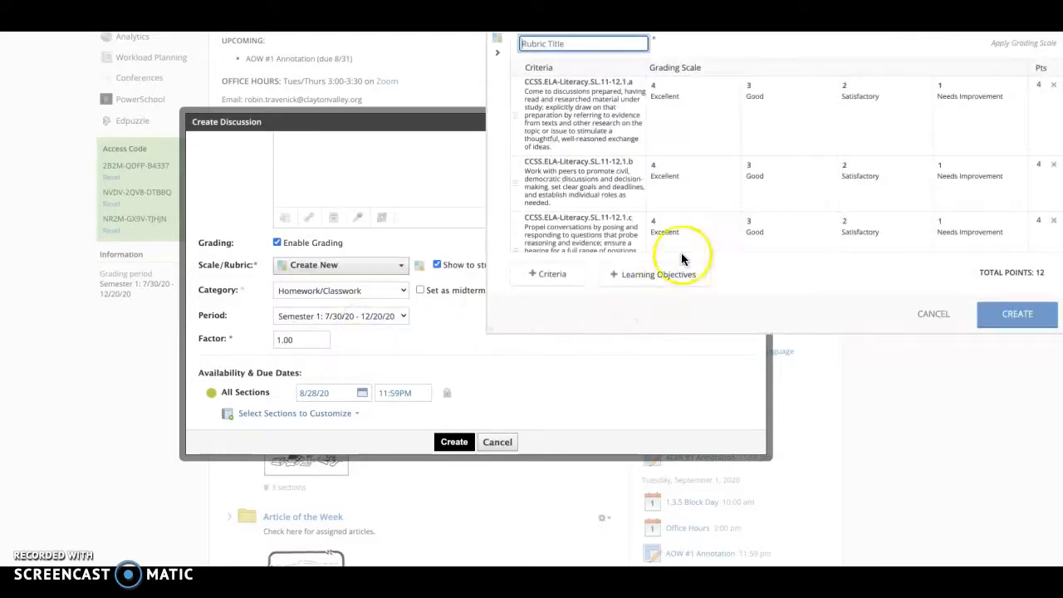
# Step: Examine the rubric's learning-objective criteria and its editable rating descriptions, points and title, and close the rubric editor without creating the rubric
pyautogui.scroll(-1, 595, 199)
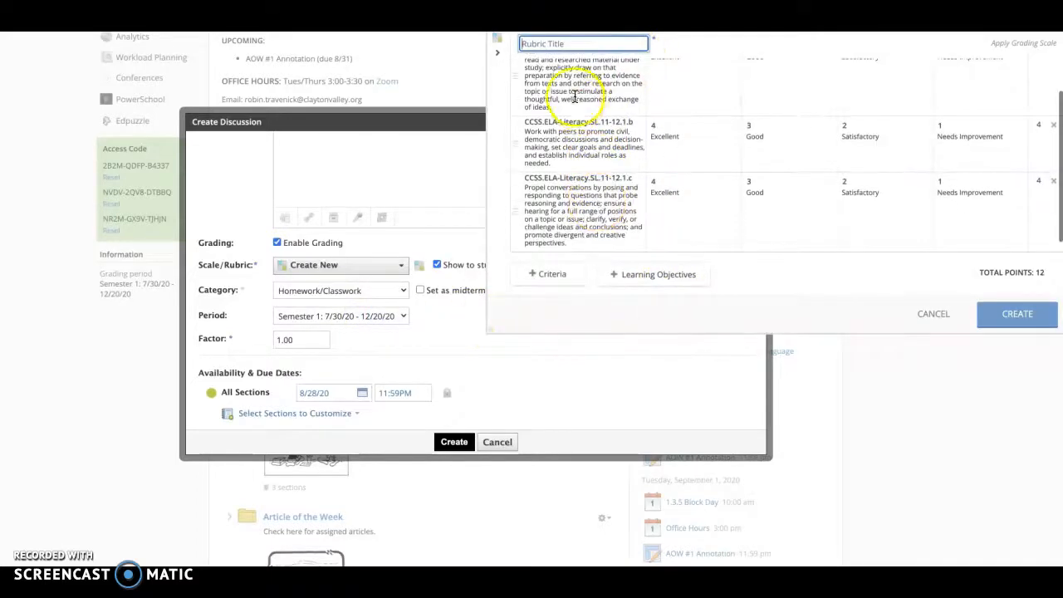
pyautogui.scroll(1, 581, 206)
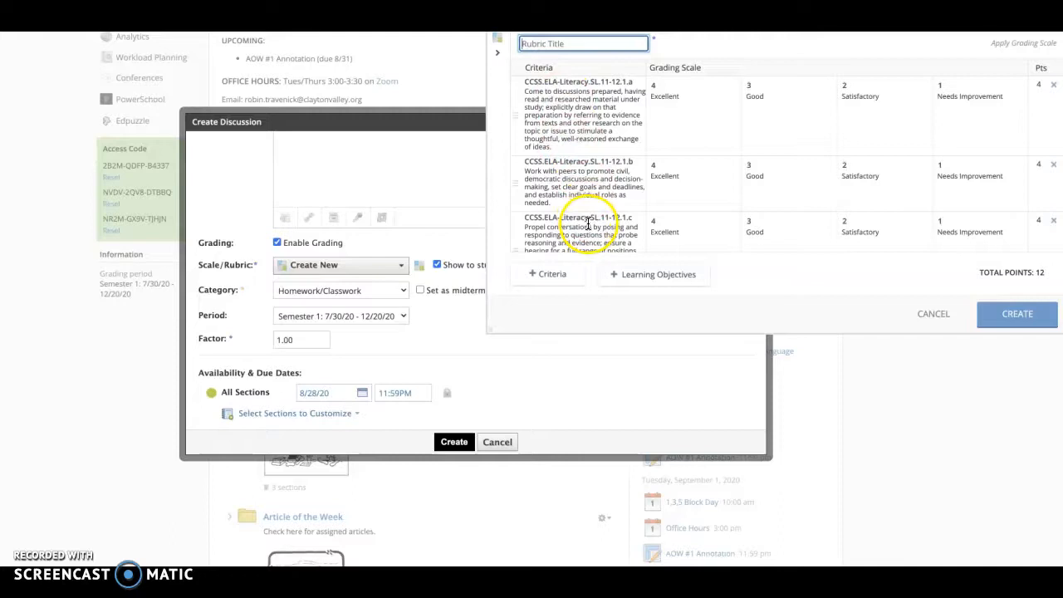
pyautogui.scroll(-1, 588, 222)
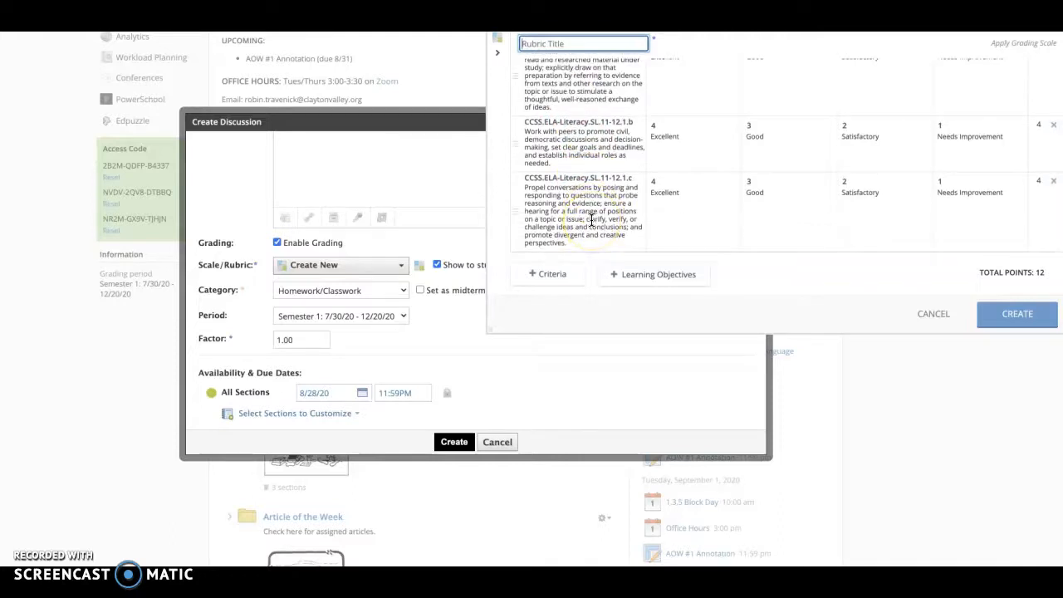
pyautogui.scroll(1, 657, 195)
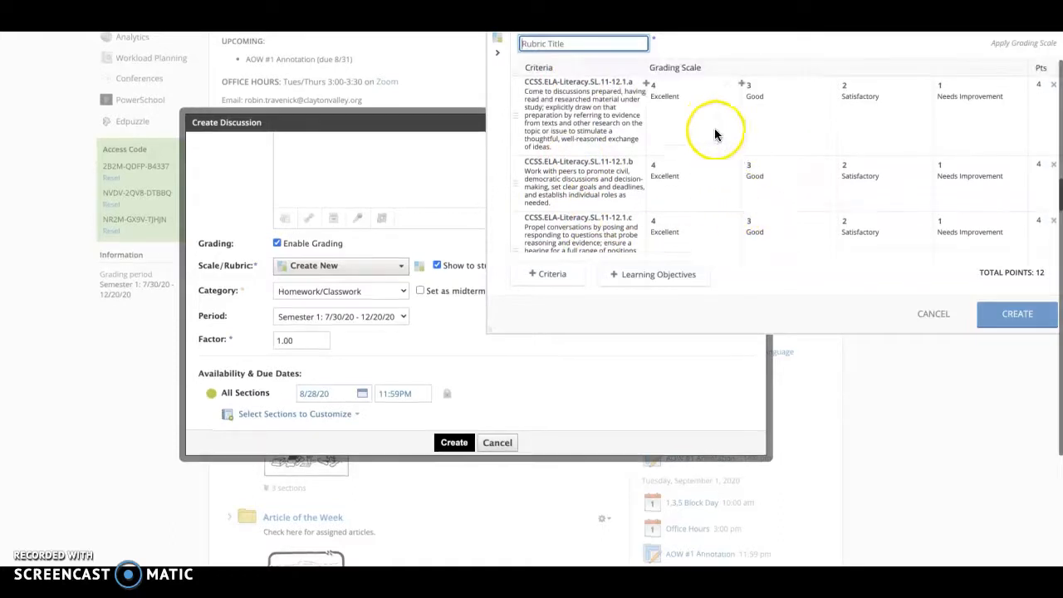
pyautogui.click(689, 97)
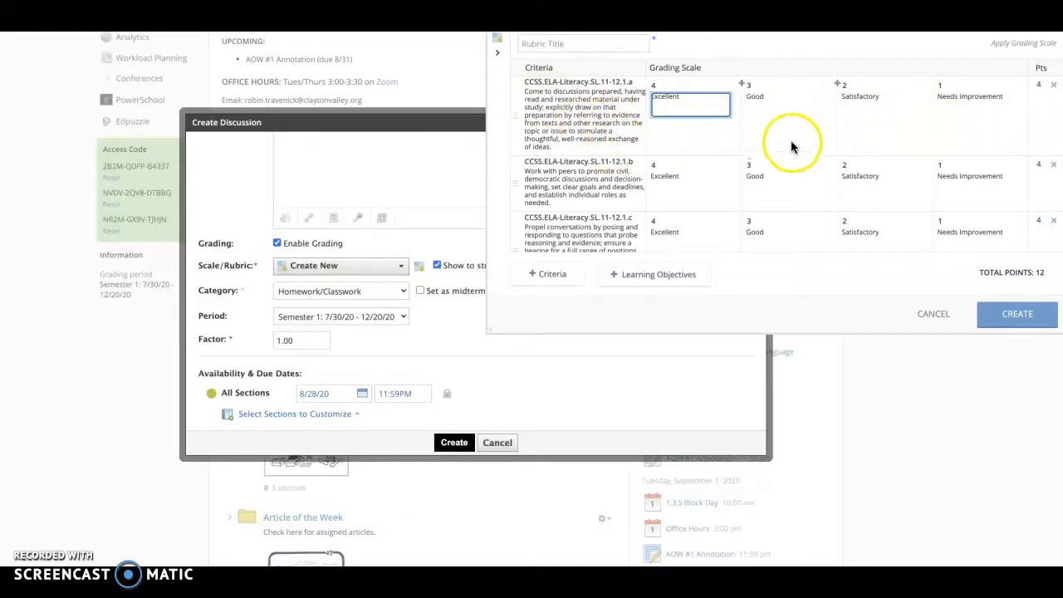
pyautogui.click(665, 86)
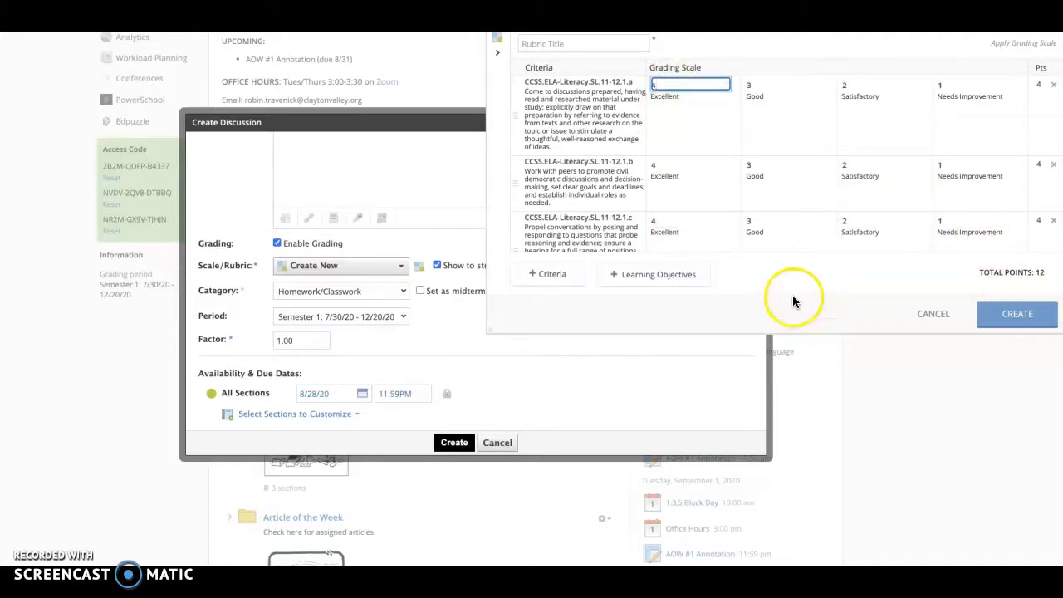
pyautogui.click(597, 42)
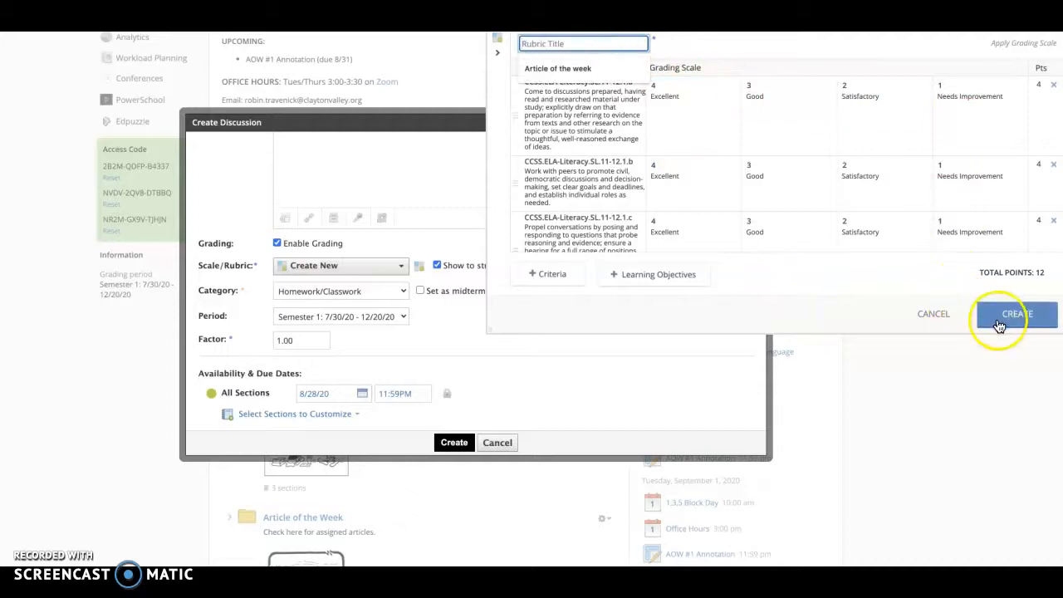
pyautogui.click(932, 320)
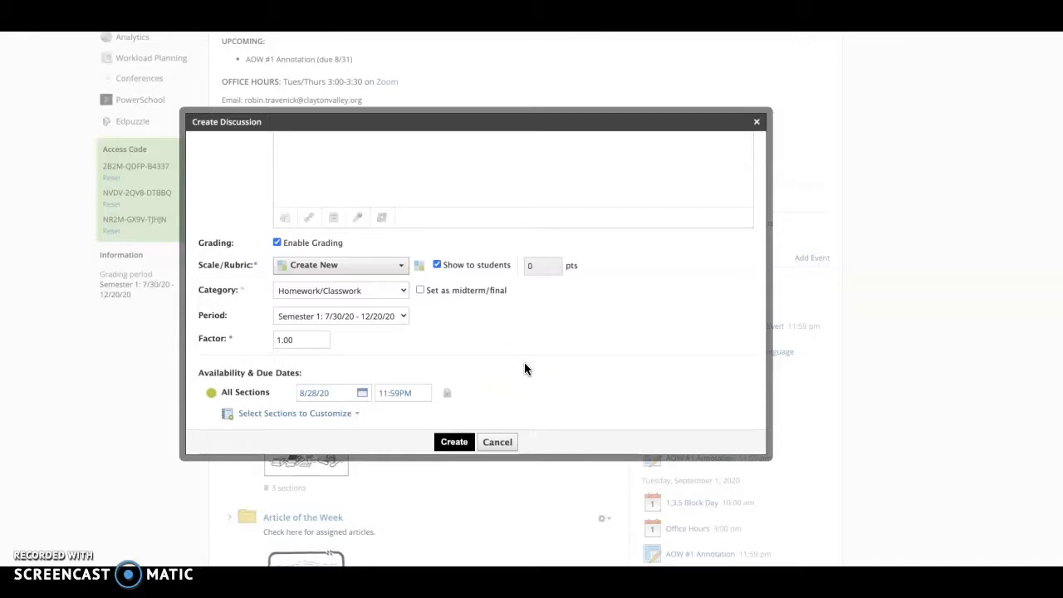
# Step: Start another new rubric for the discussion with three criteria titled Spelling, Politeness and Ideas, and cancel it without creating it
pyautogui.scroll(1, 524, 368)
pyautogui.scroll(1, 524, 368)
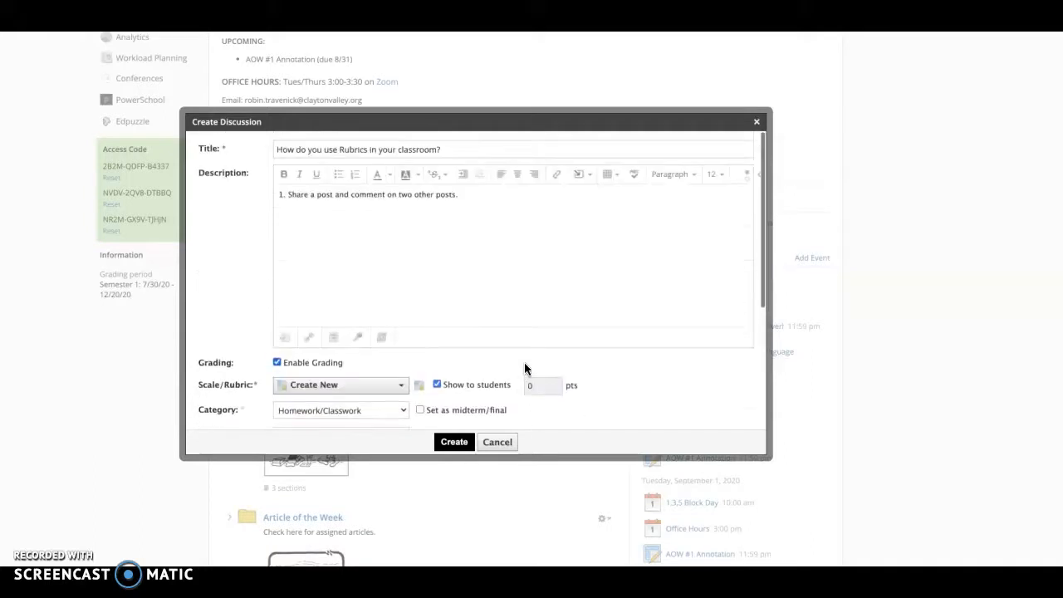
pyautogui.scroll(-1, 624, 382)
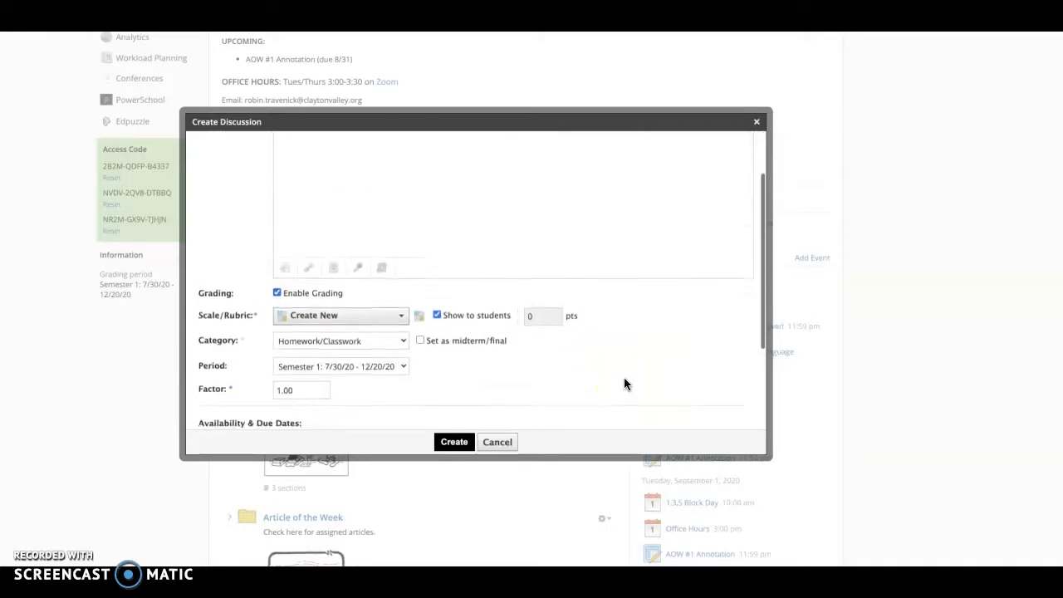
pyautogui.scroll(-1, 624, 384)
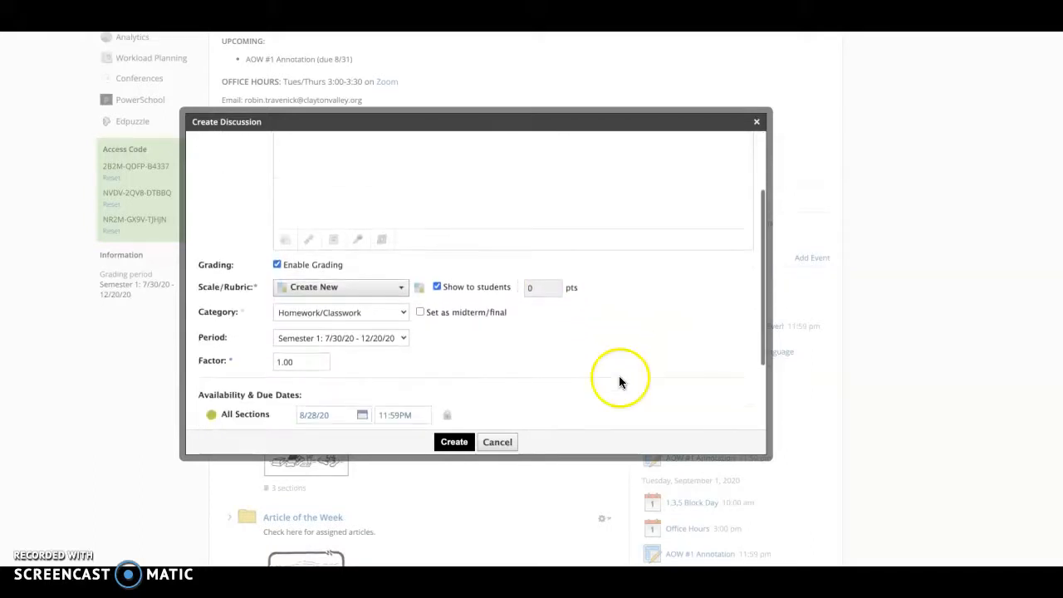
pyautogui.click(419, 289)
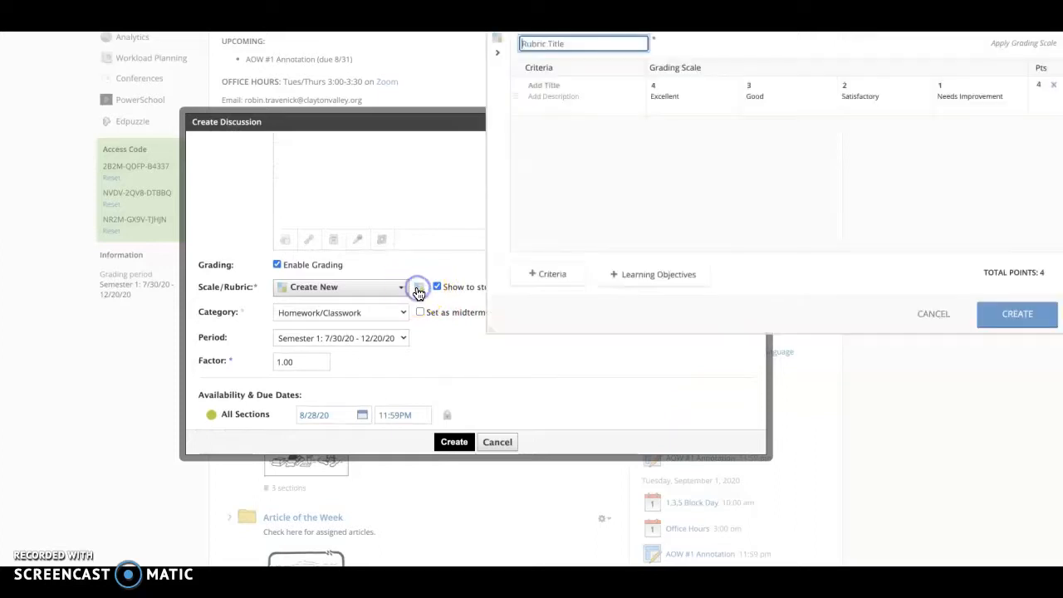
pyautogui.scroll(1, 614, 195)
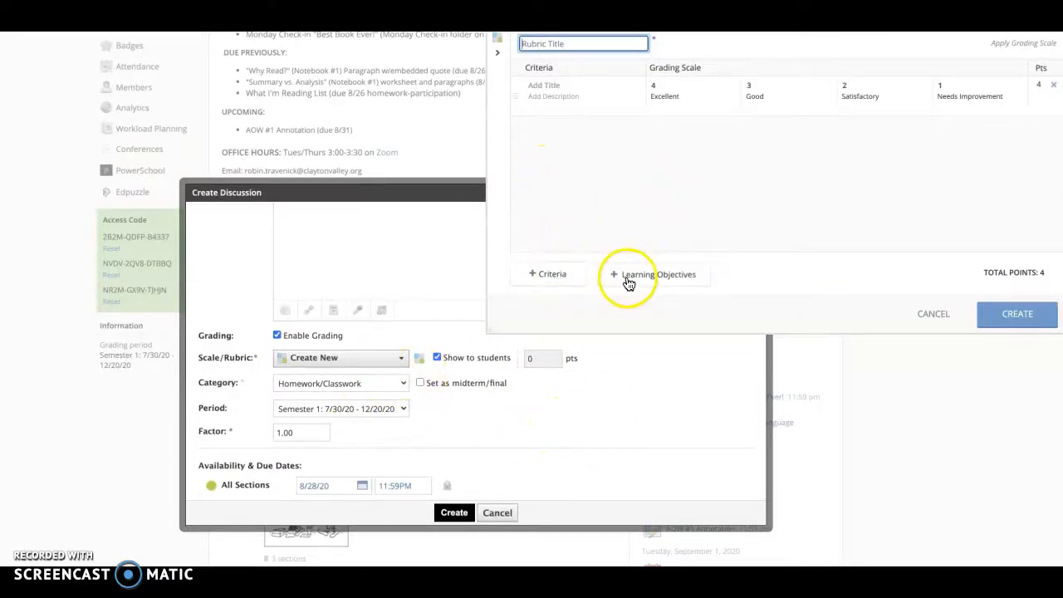
pyautogui.click(570, 277)
pyautogui.click(569, 277)
pyautogui.click(555, 84)
pyautogui.write('Spelling')
pyautogui.click(554, 124)
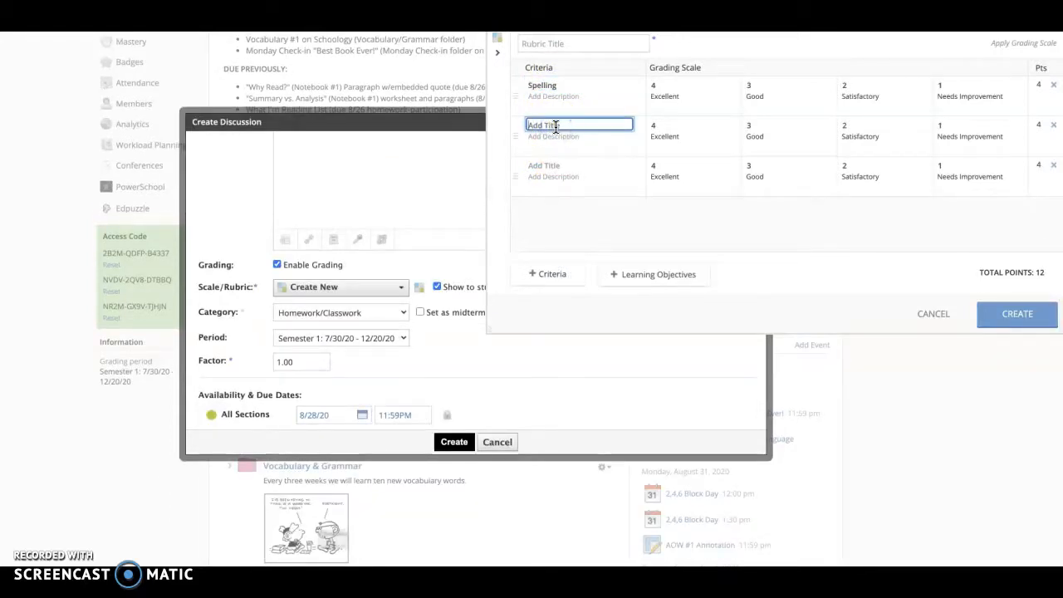
pyautogui.click(559, 163)
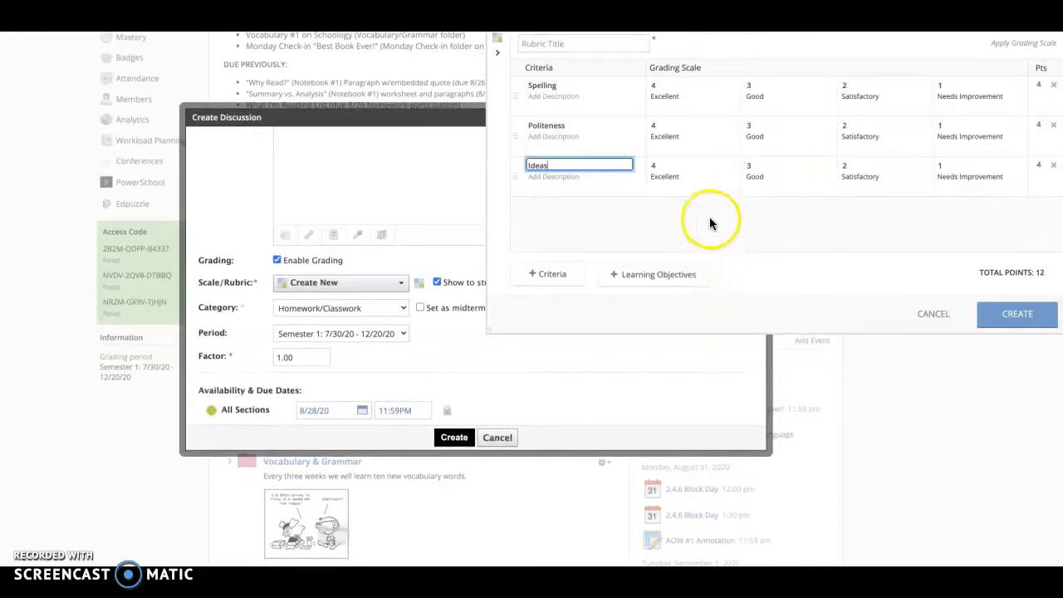
pyautogui.click(933, 315)
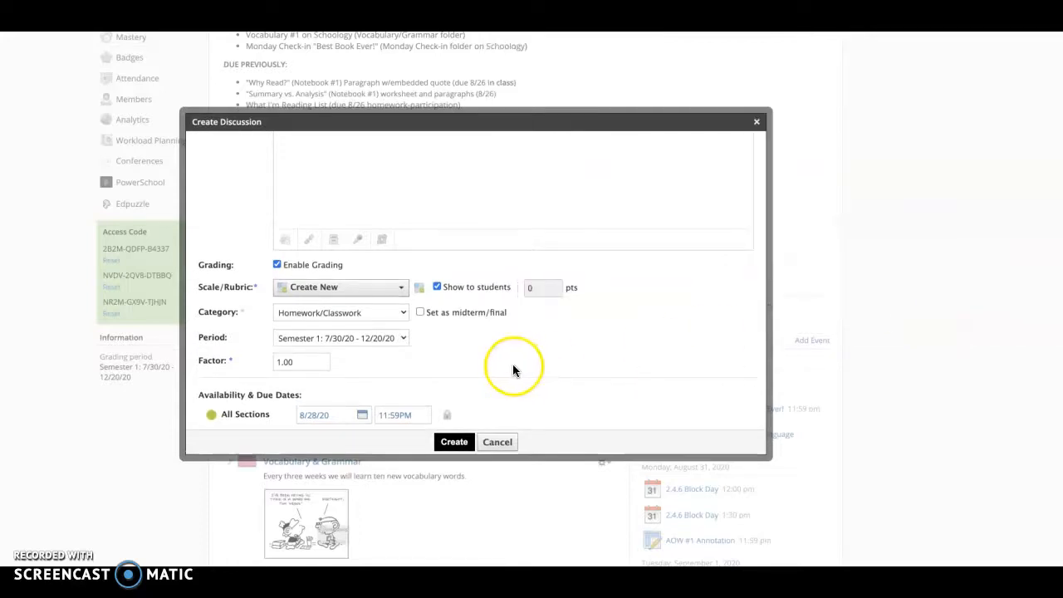
# Step: Cancel the unfinished discussion and open the personal resources collections
pyautogui.click(497, 442)
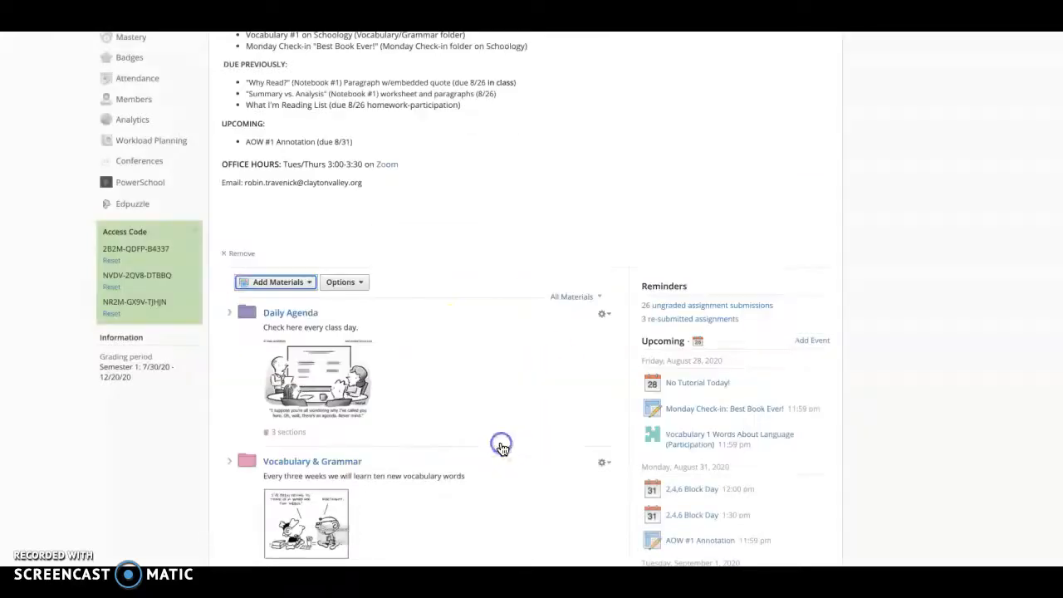
pyautogui.click(535, 415)
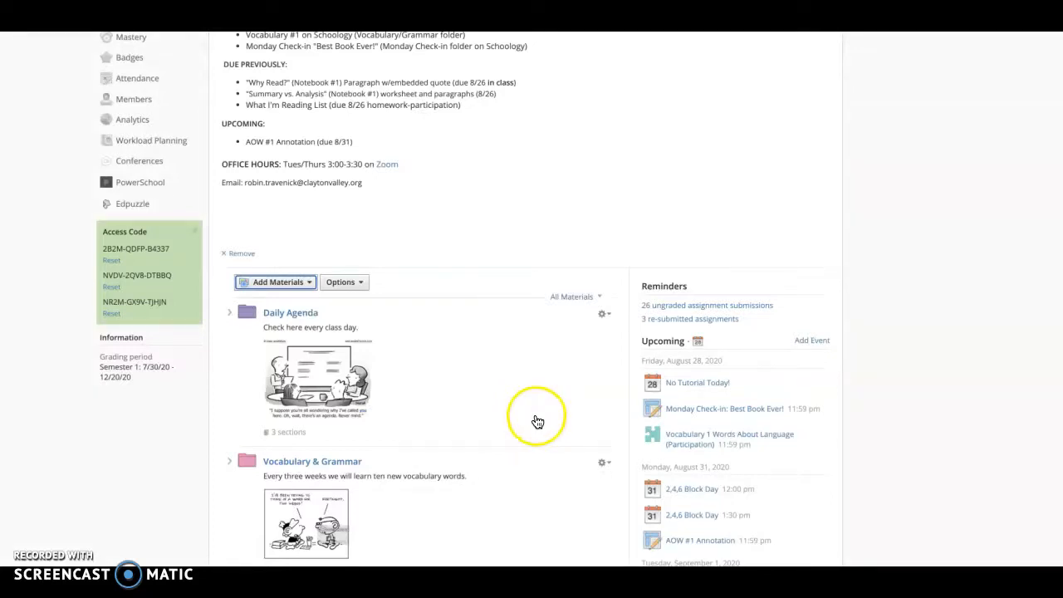
pyautogui.scroll(3, 533, 413)
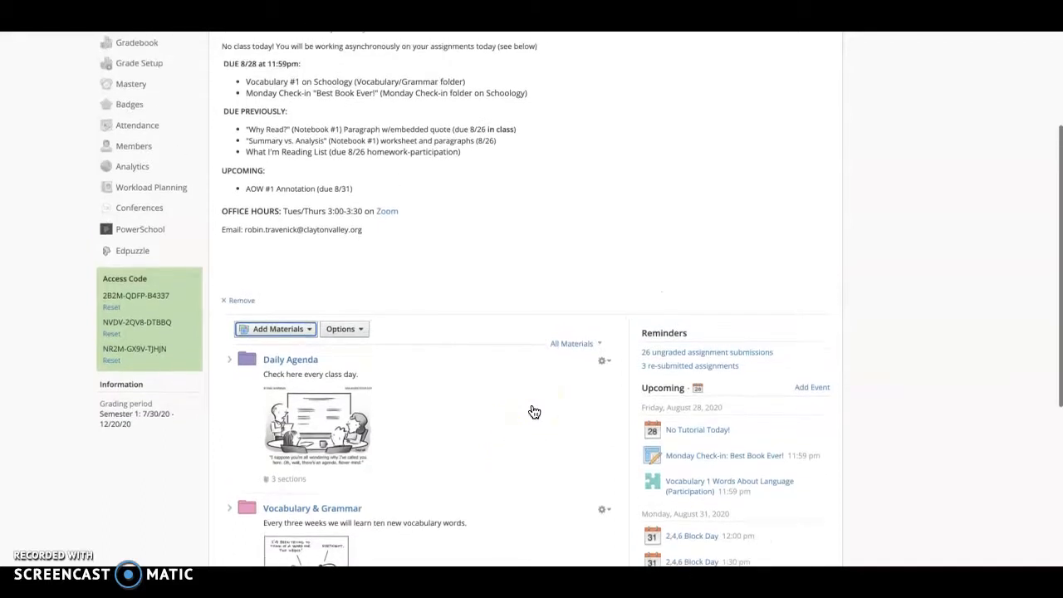
pyautogui.scroll(3, 534, 413)
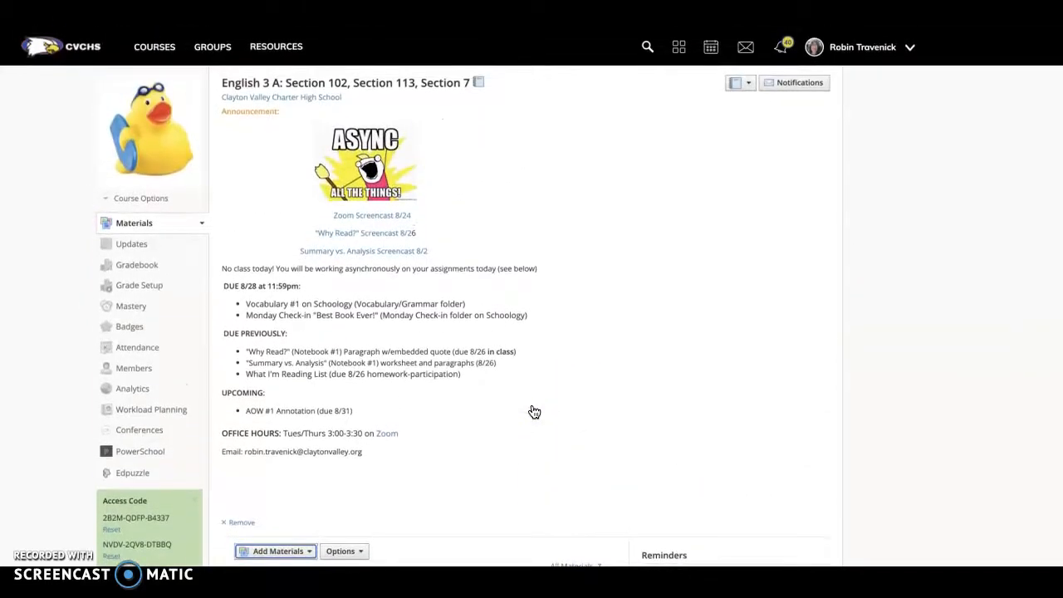
pyautogui.click(282, 51)
pyautogui.click(264, 122)
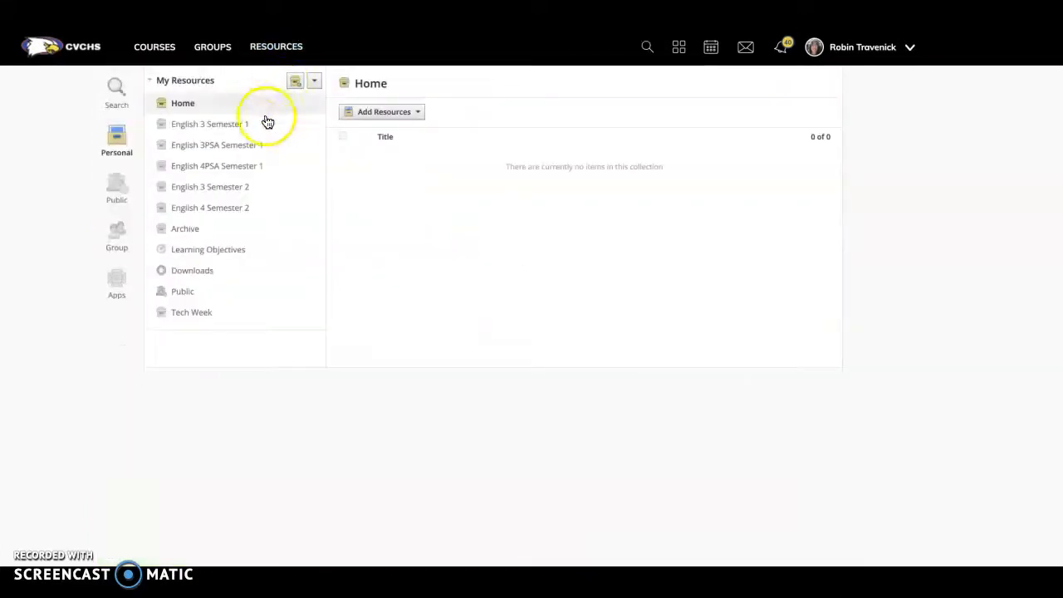